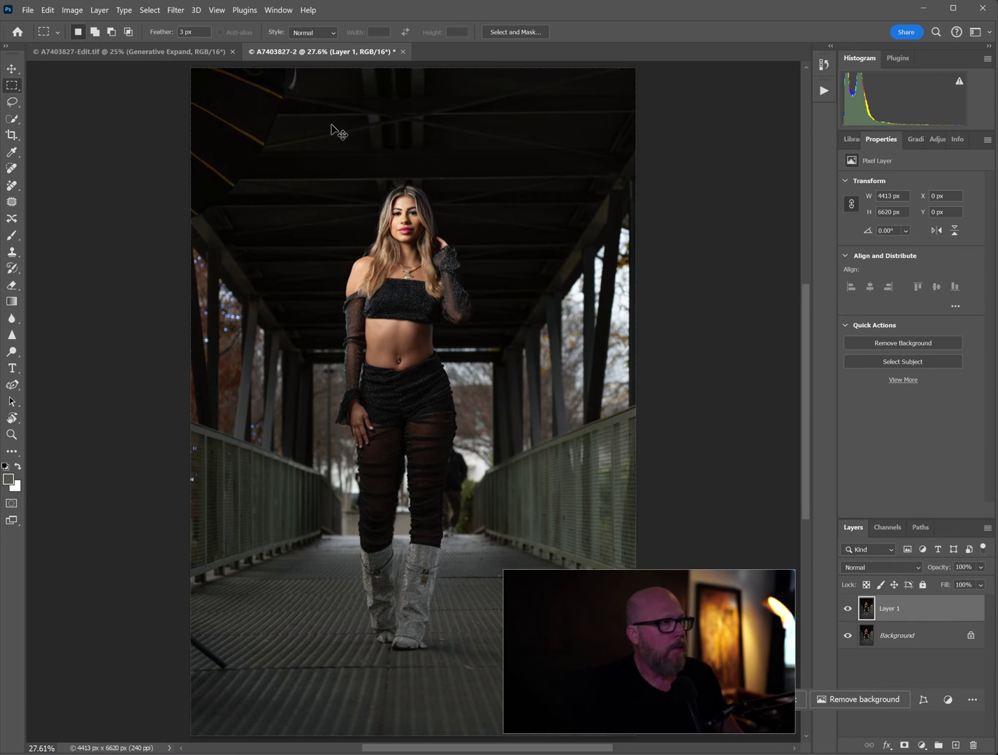
Draw a freehand Lasso selection around the dark top-left corner of the bridge roof
key(ctrl+minus)
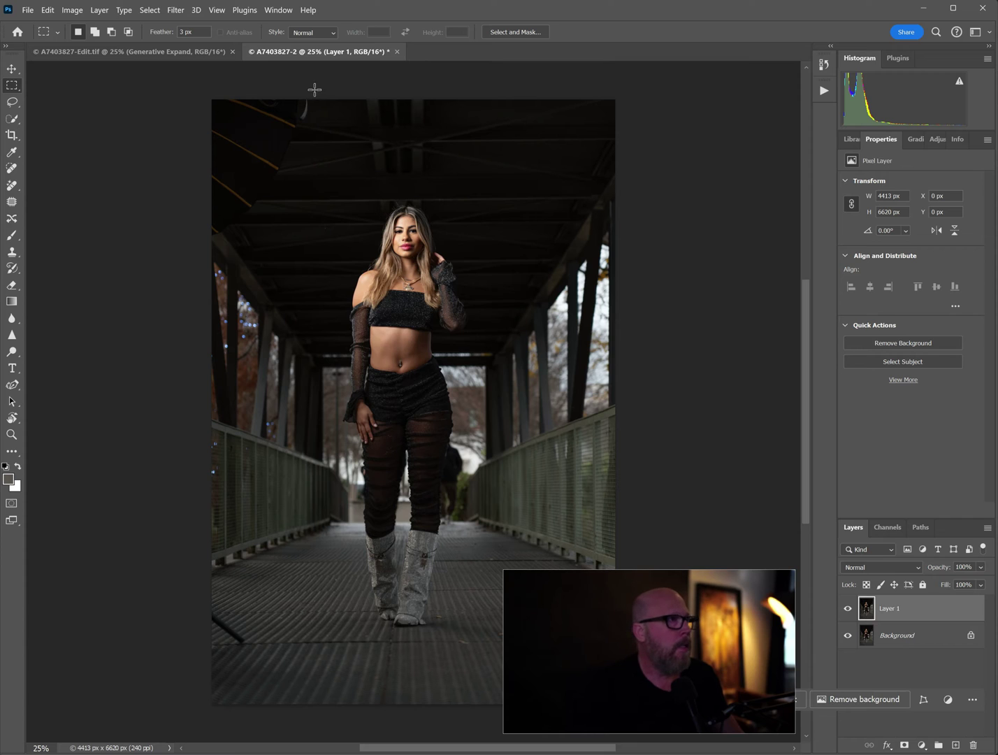
drag(312, 87, 180, 240)
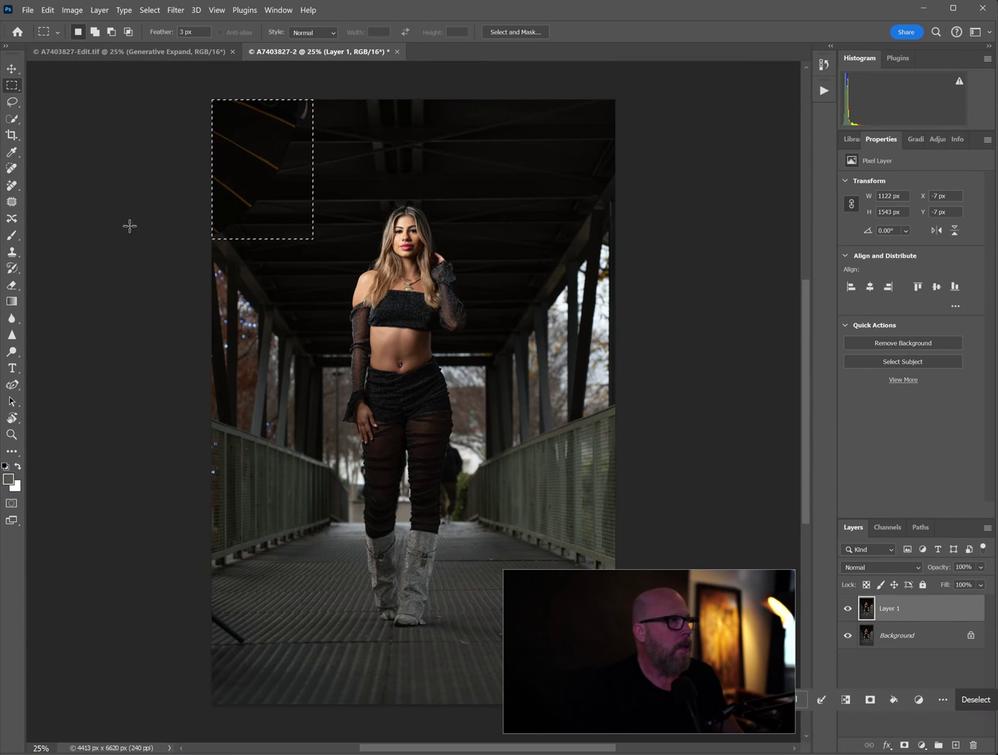
click(11, 102)
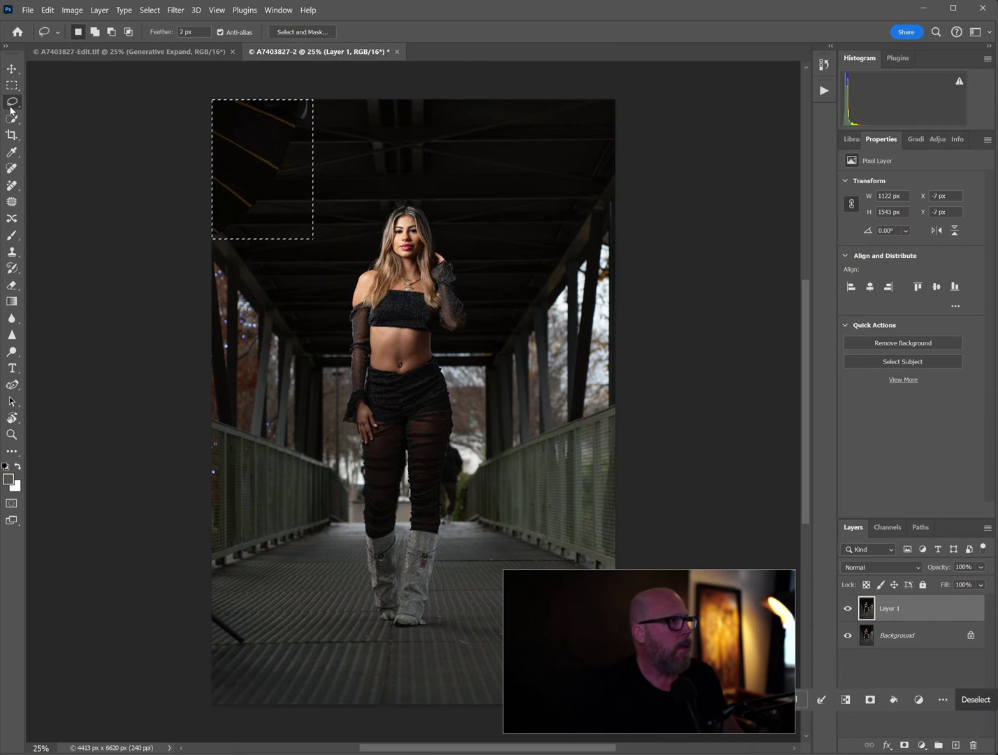
click(329, 149)
mouse_move(314, 92)
mouse_down()
mouse_move(295, 162)
mouse_move(232, 239)
mouse_move(201, 232)
mouse_move(186, 85)
mouse_up()
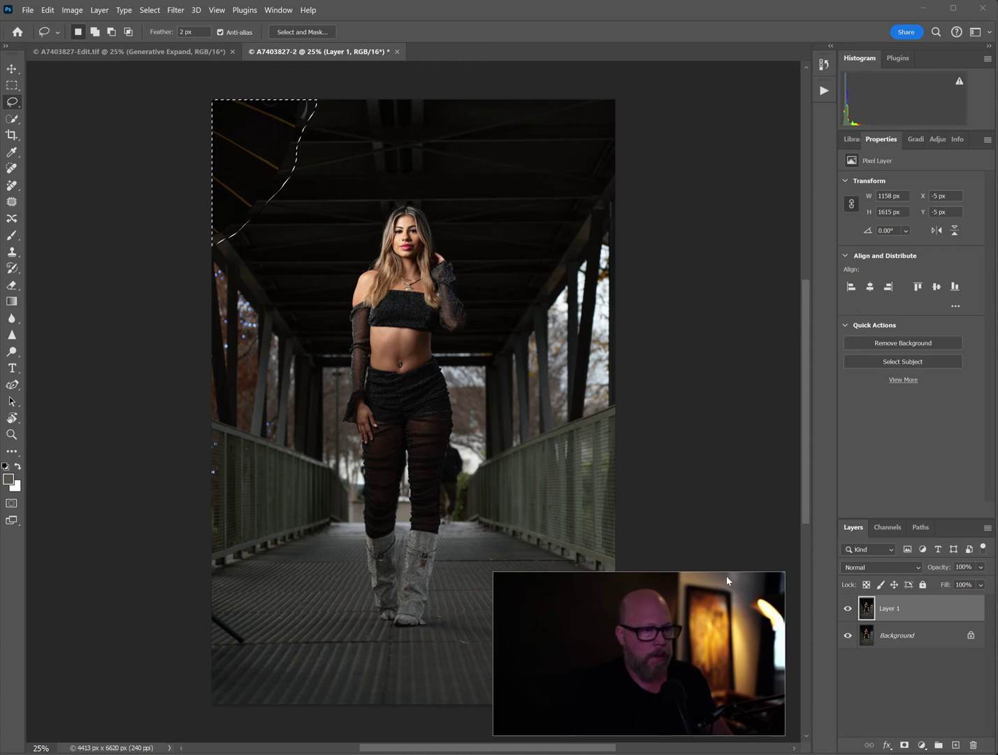
Run Generative Fill with no prompt on the top-left corner selection
key(ctrl+d)
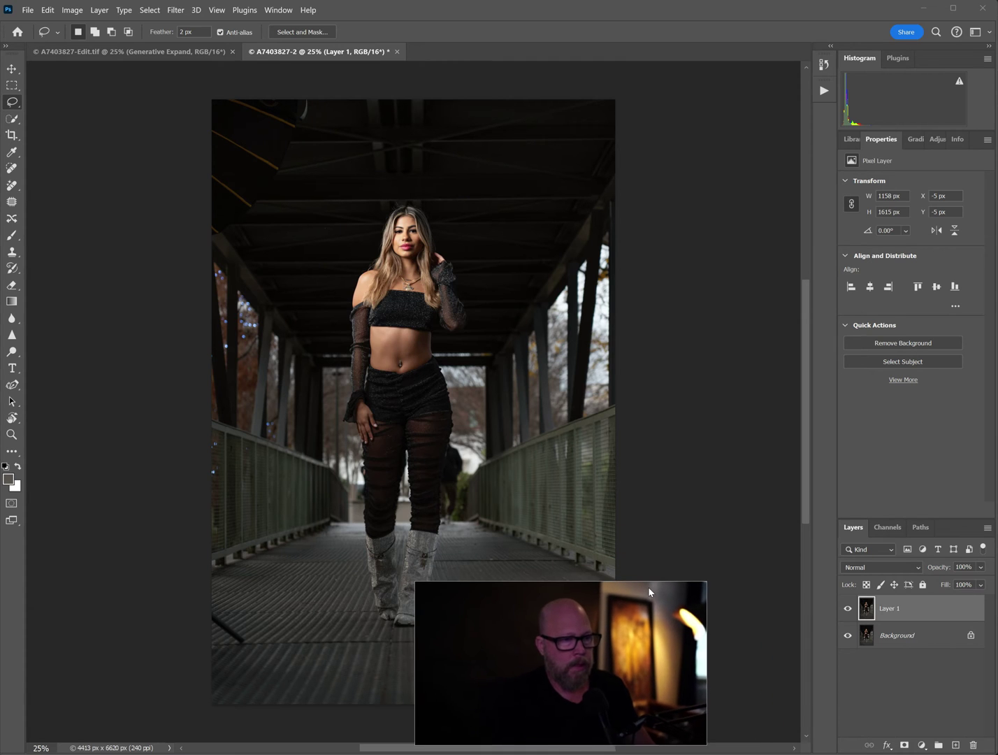
key(ctrl+z)
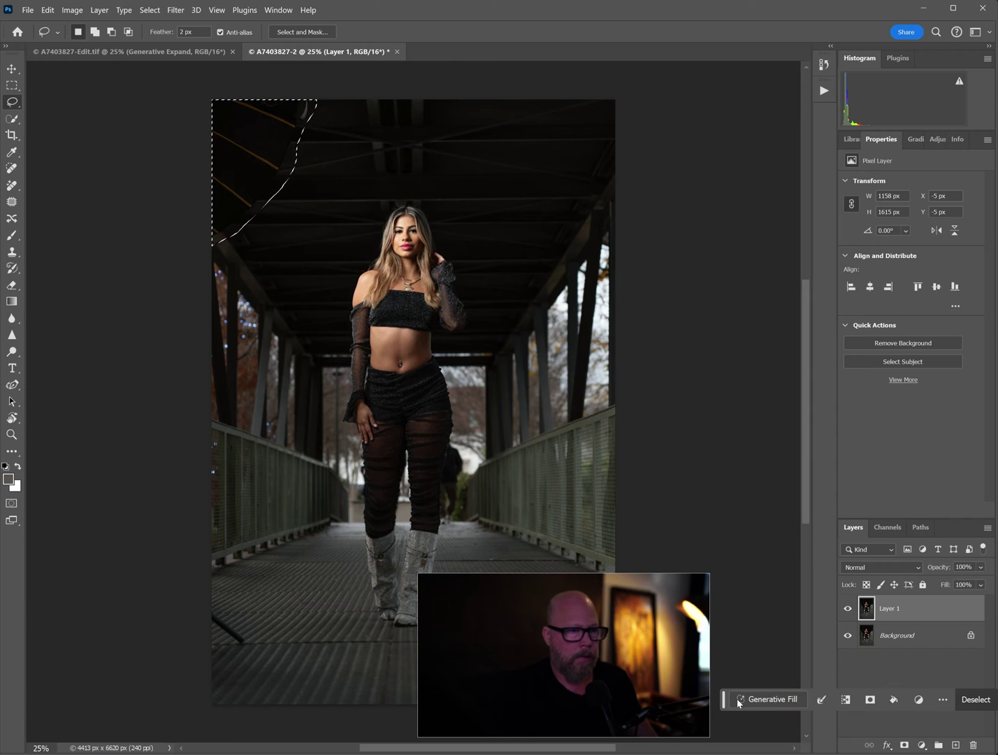
drag(724, 701, 529, 544)
click(579, 543)
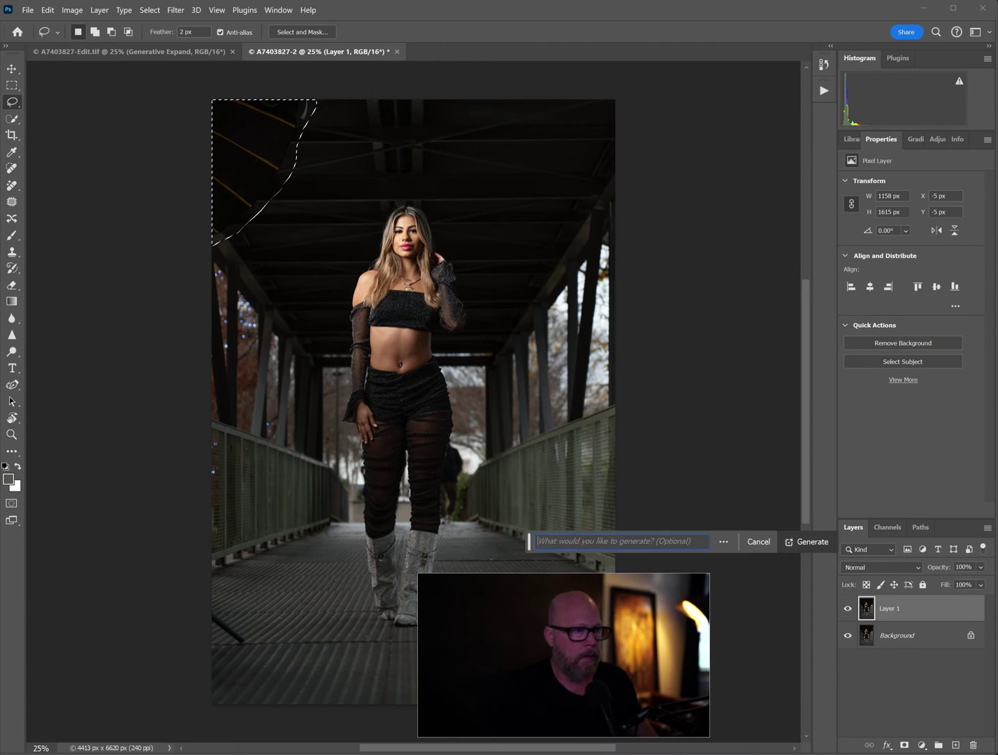
click(811, 542)
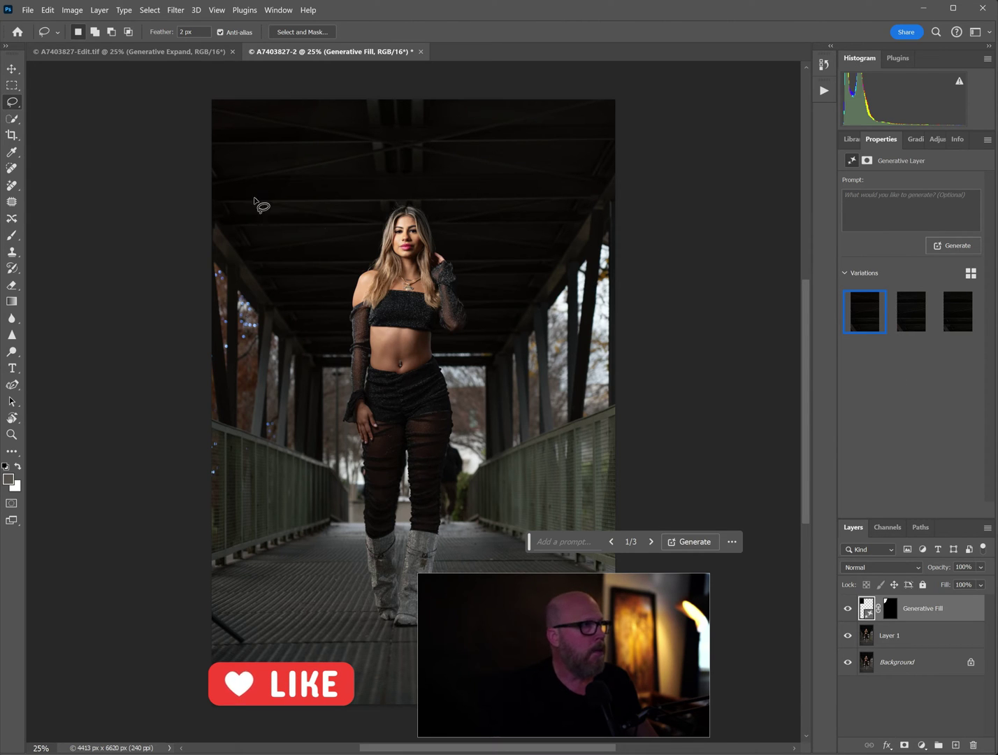
Preview each of the three corner fill variations in the Properties panel
mouse_move(908, 321)
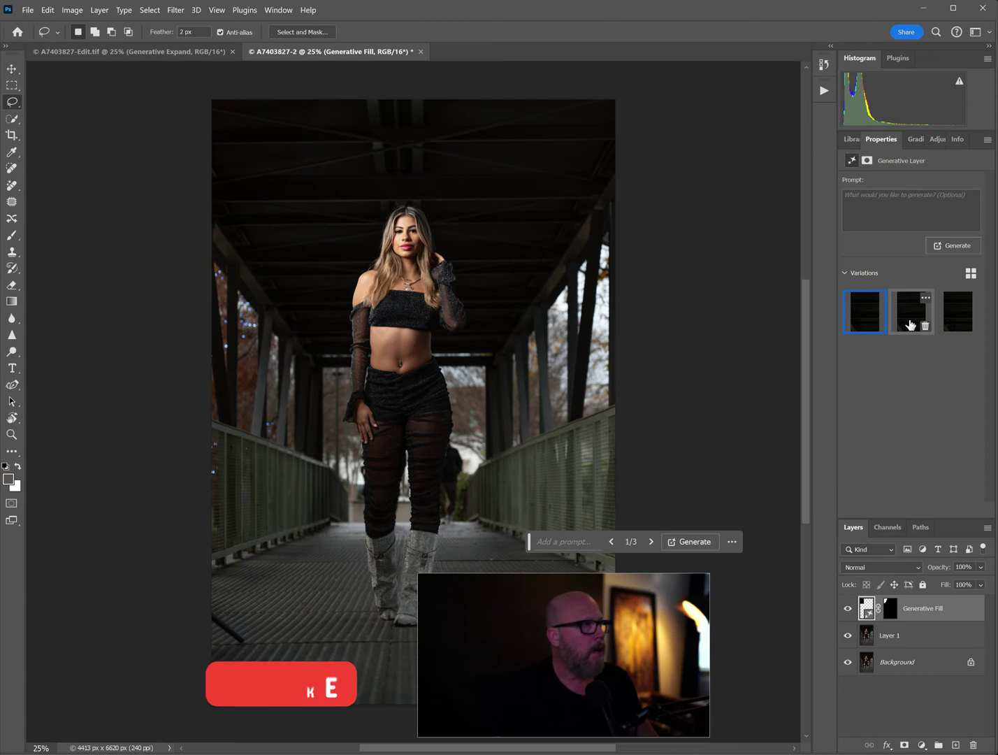
click(910, 324)
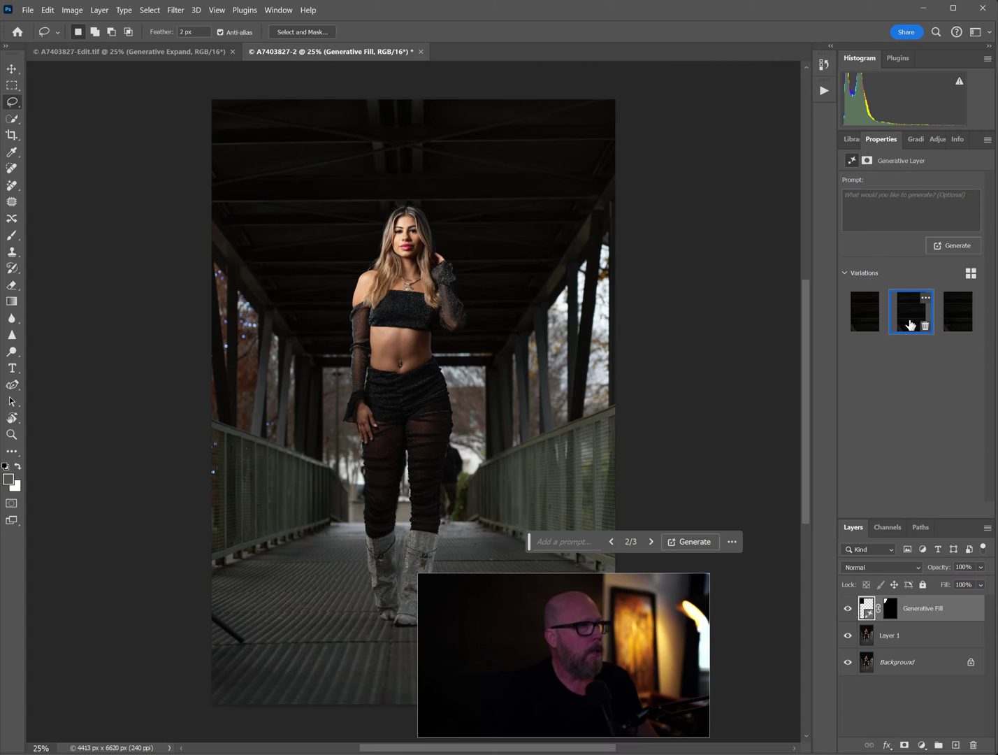
mouse_move(868, 320)
click(870, 322)
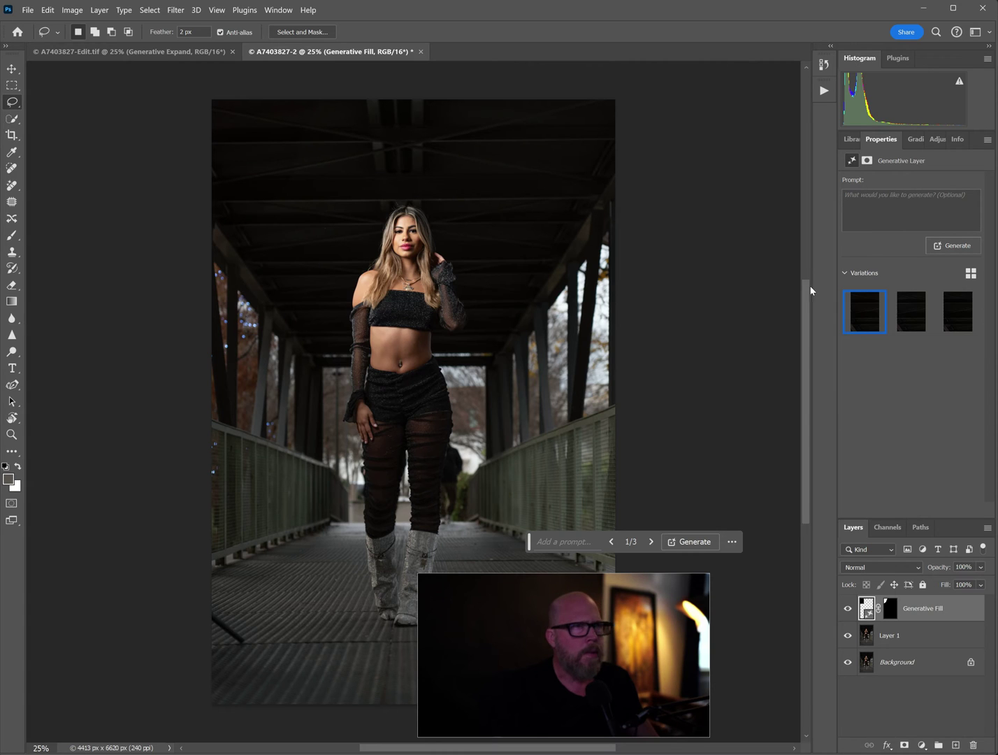
click(902, 315)
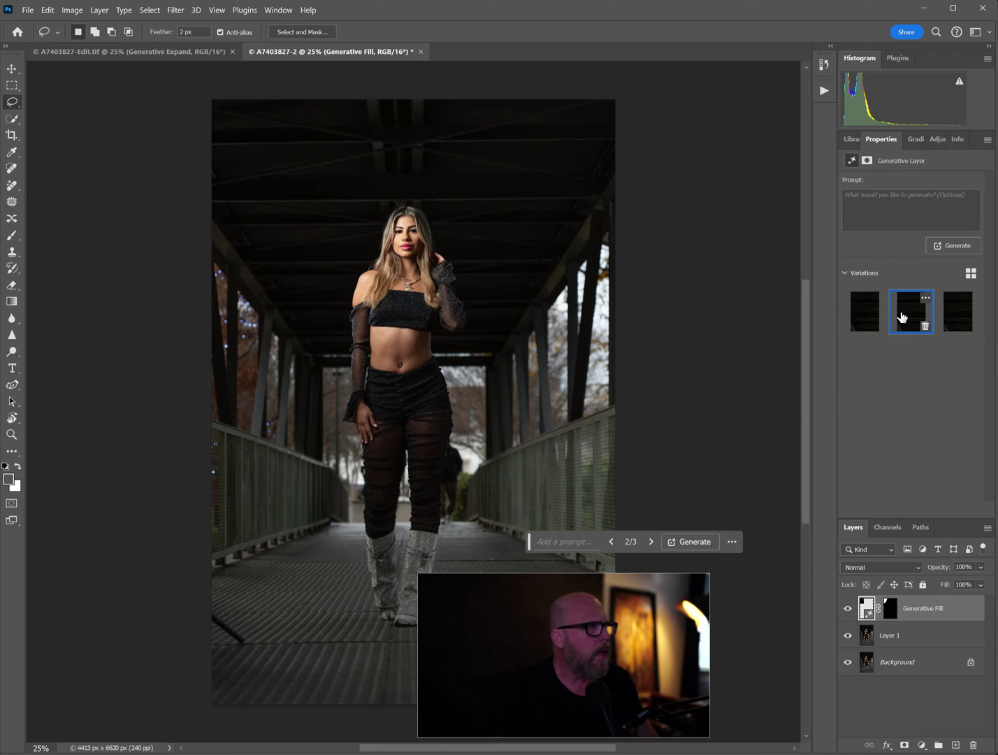
click(954, 308)
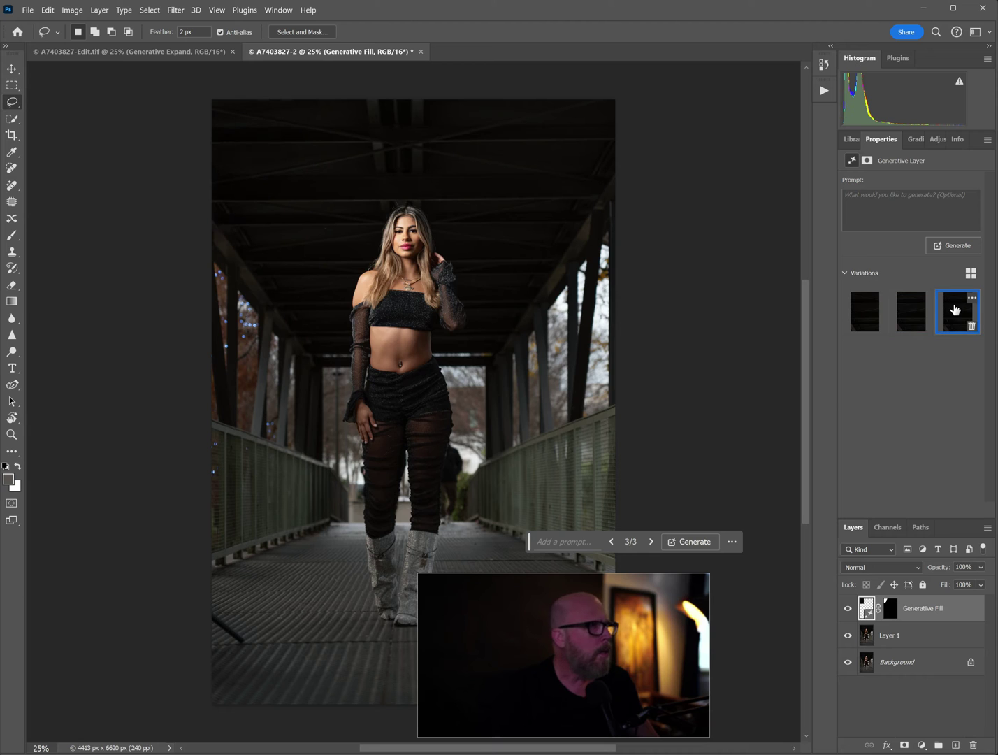
click(901, 310)
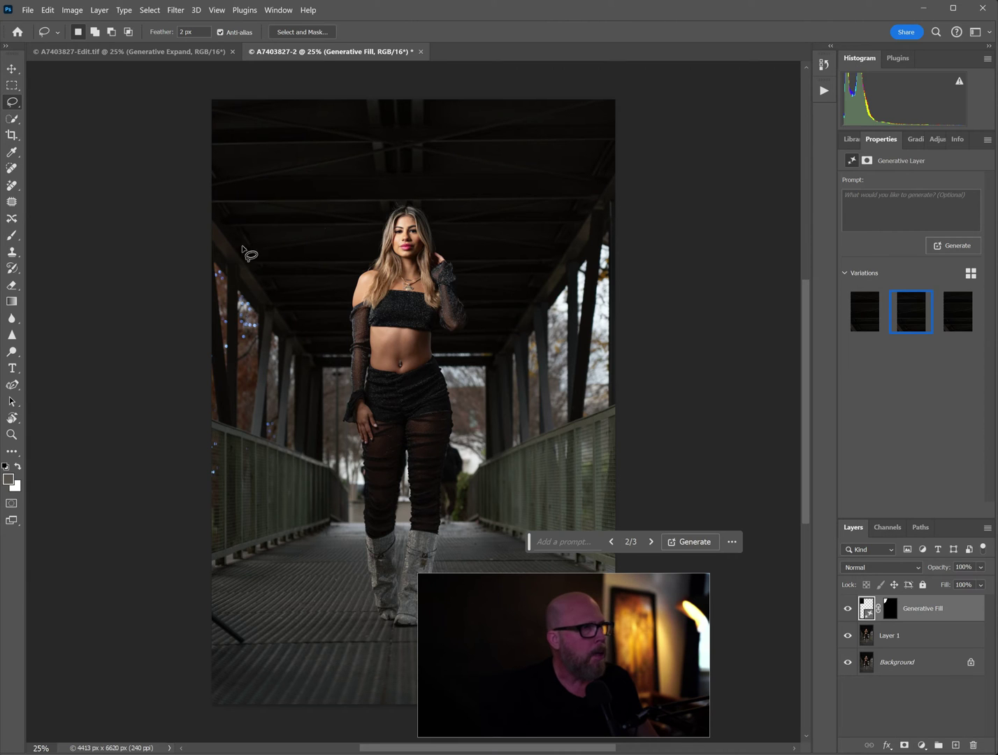
mouse_move(974, 312)
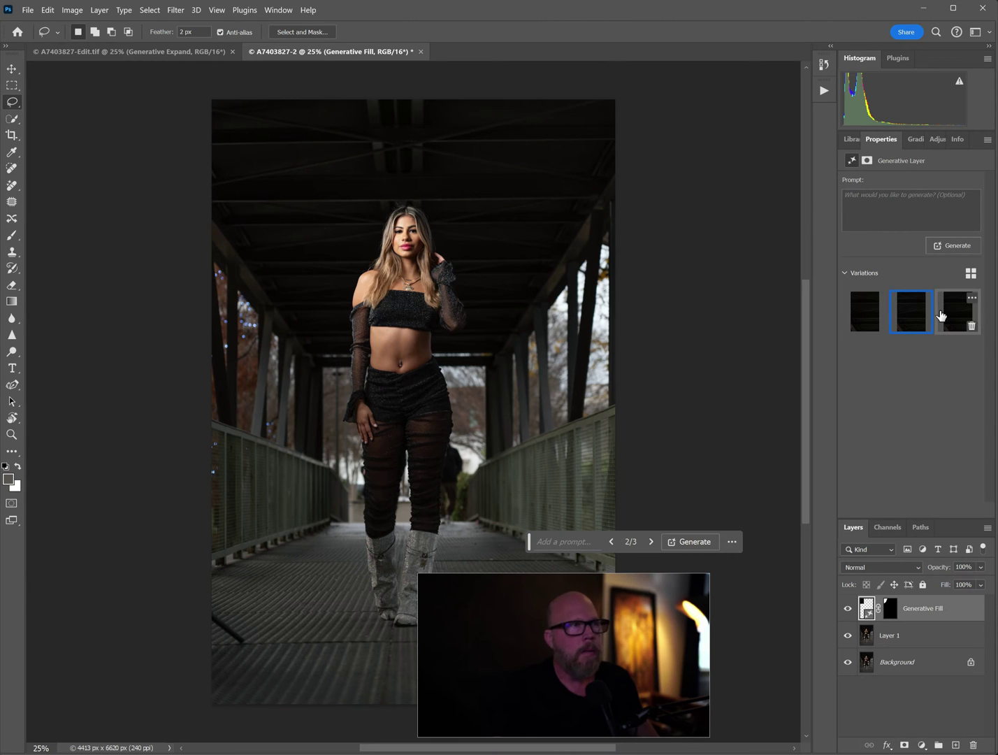
click(942, 316)
Zoom in on the top edge, choose variation 2 of 3, and fit the image on screen
scroll(236, 213, up, 5)
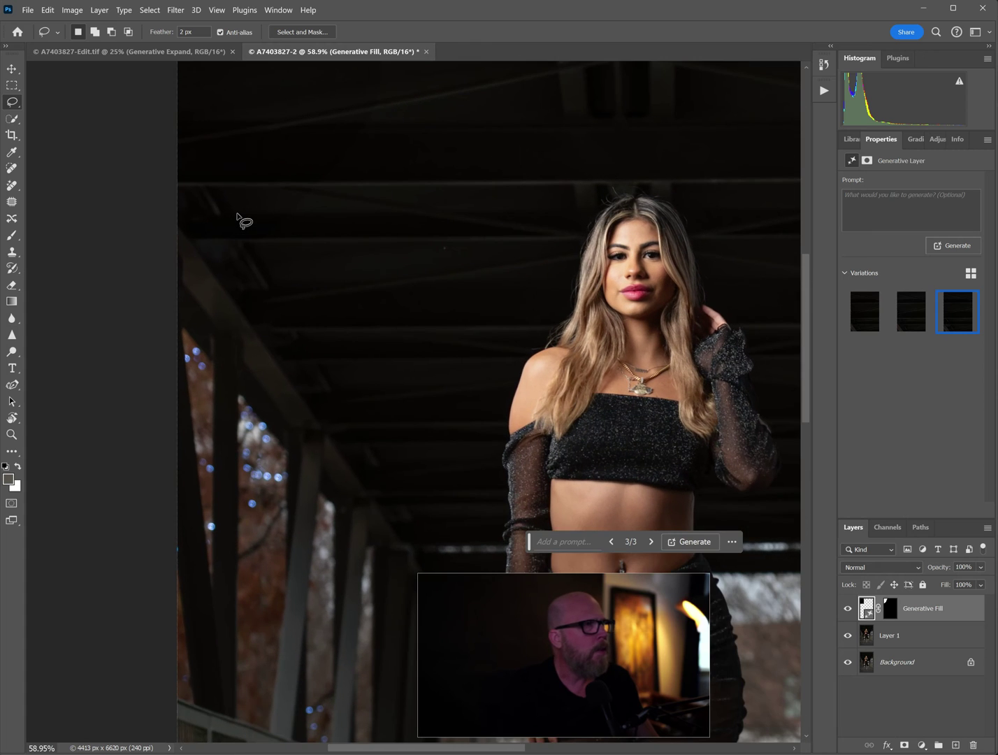
drag(386, 172, 449, 341)
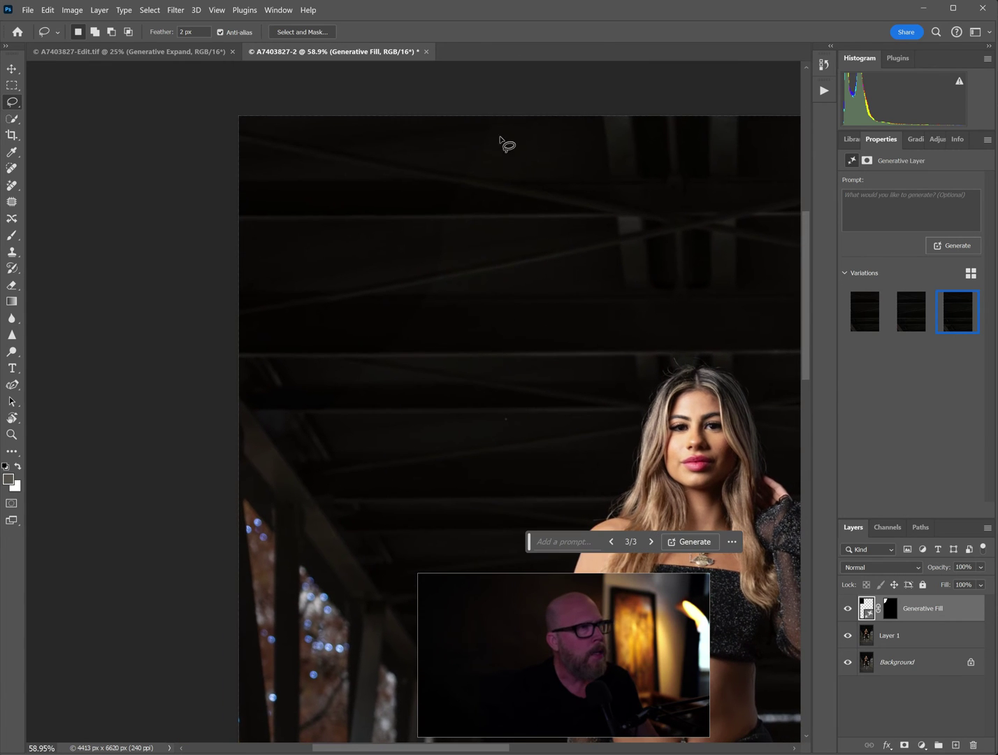
scroll(484, 168, up, 1)
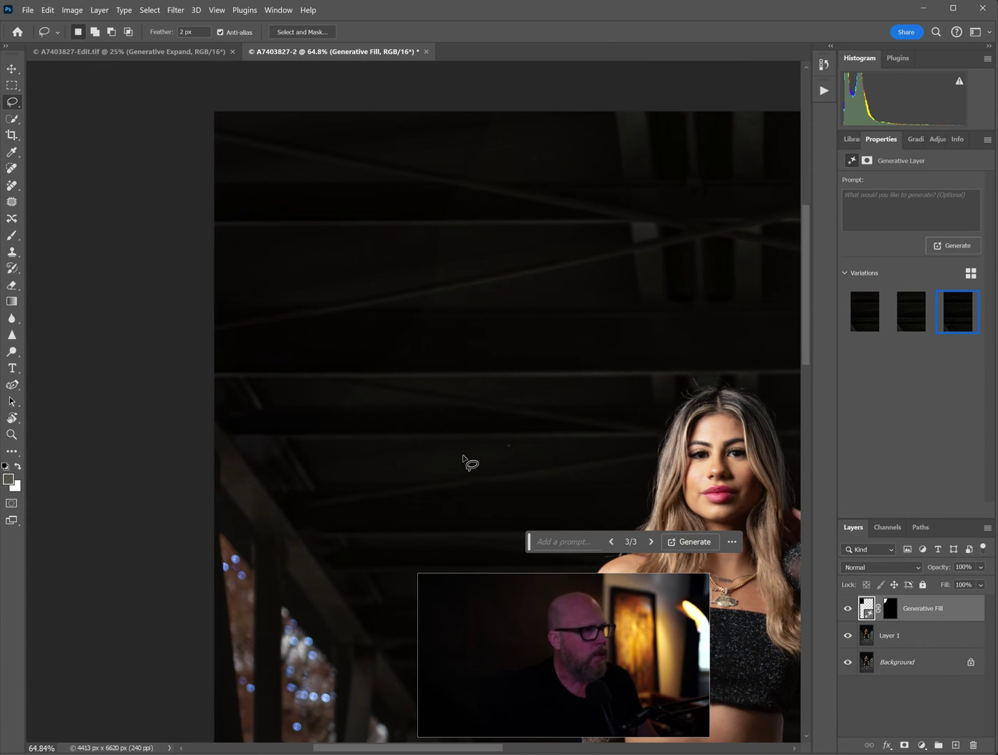
click(908, 327)
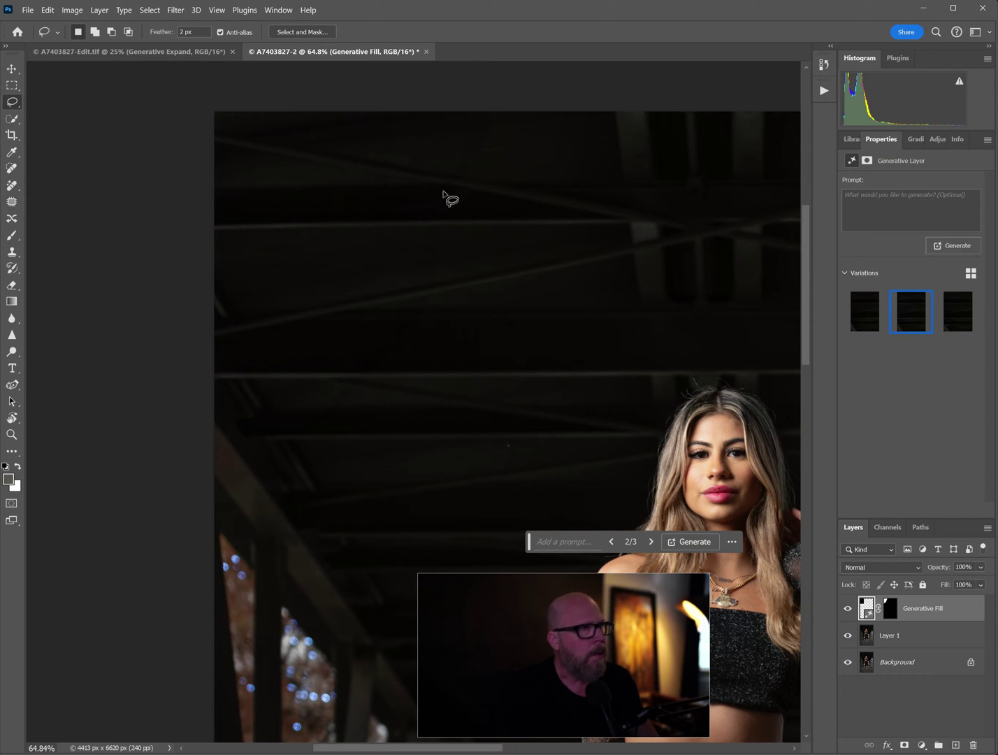
key(ctrl+0)
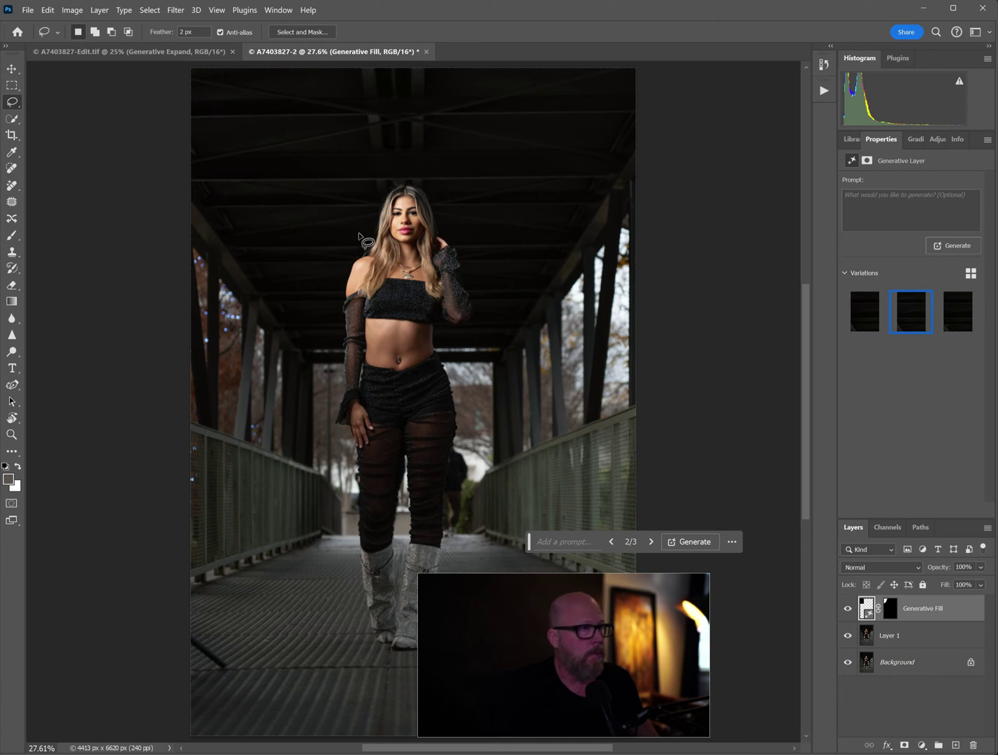
Flatten the image into the Background and duplicate it as Layer 1
right_click(899, 663)
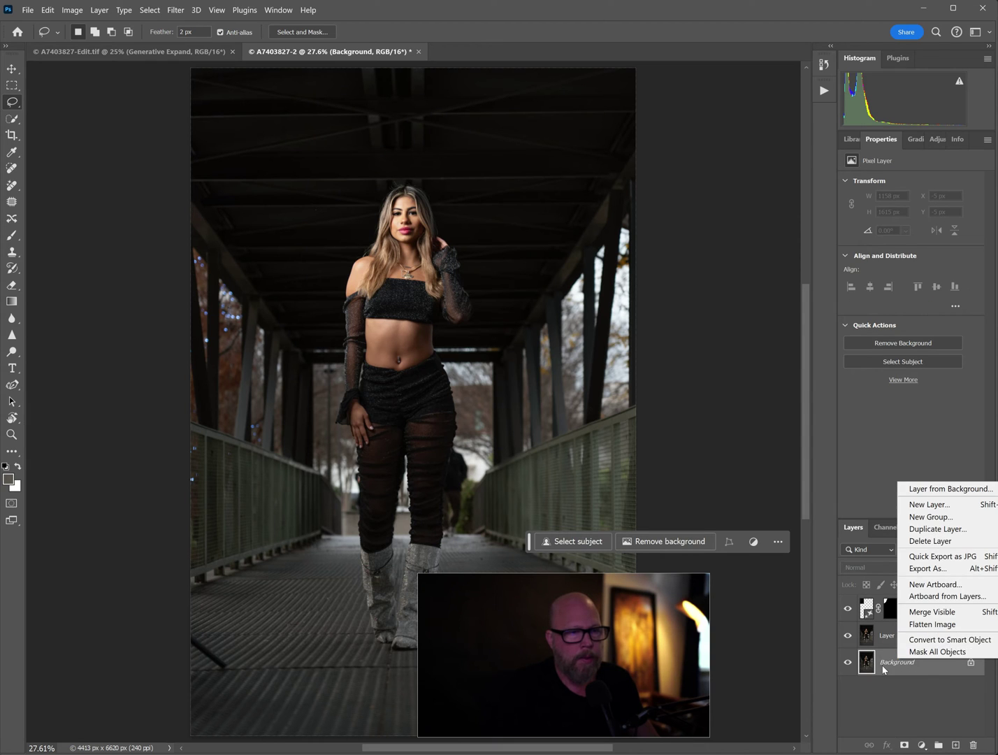
click(885, 665)
right_click(883, 669)
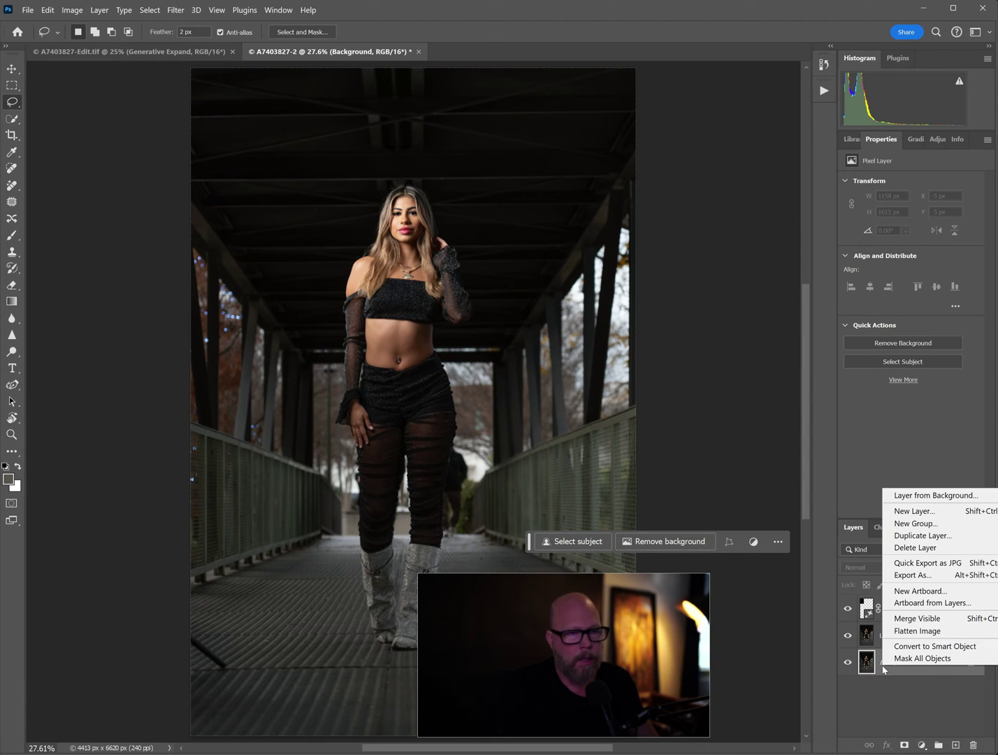
click(908, 628)
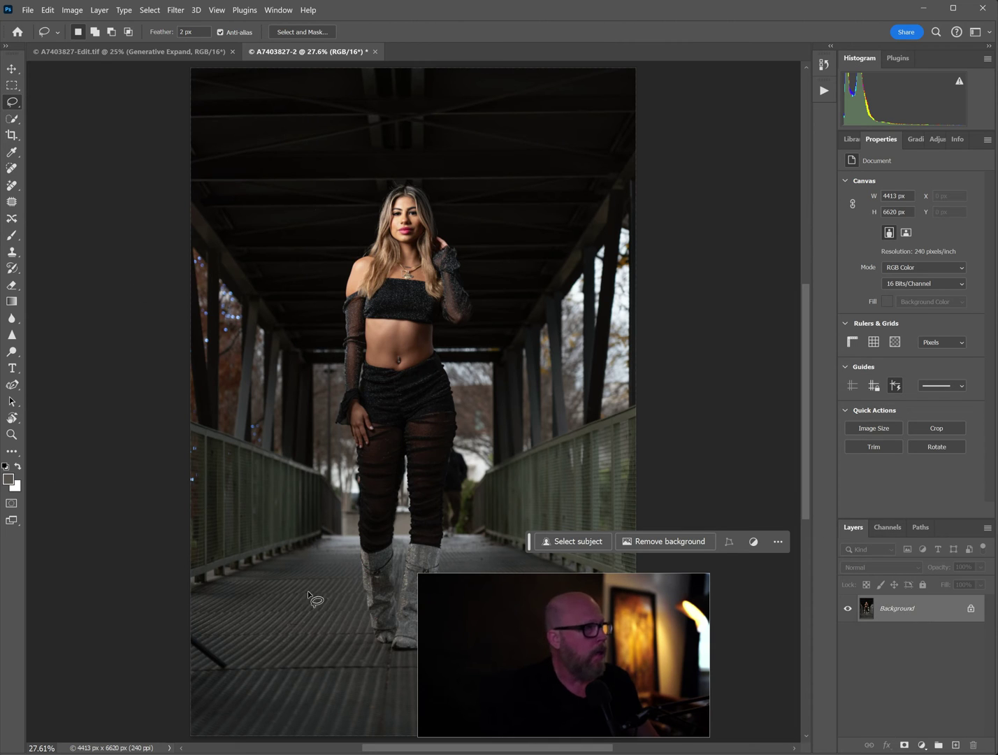
key(ctrl+j)
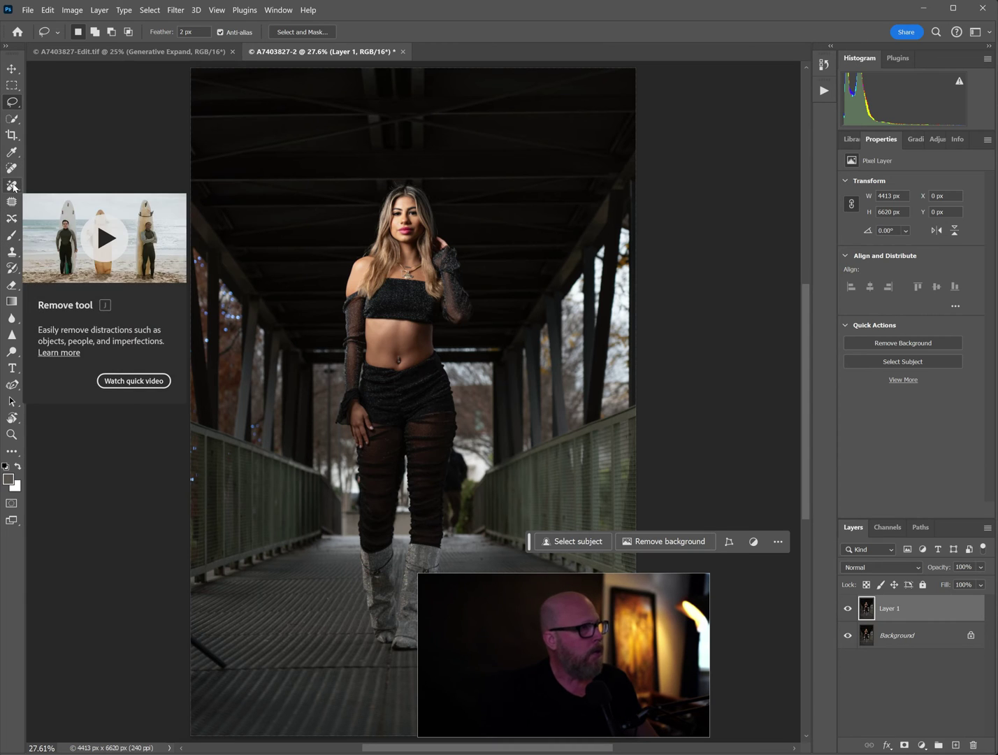
click(13, 187)
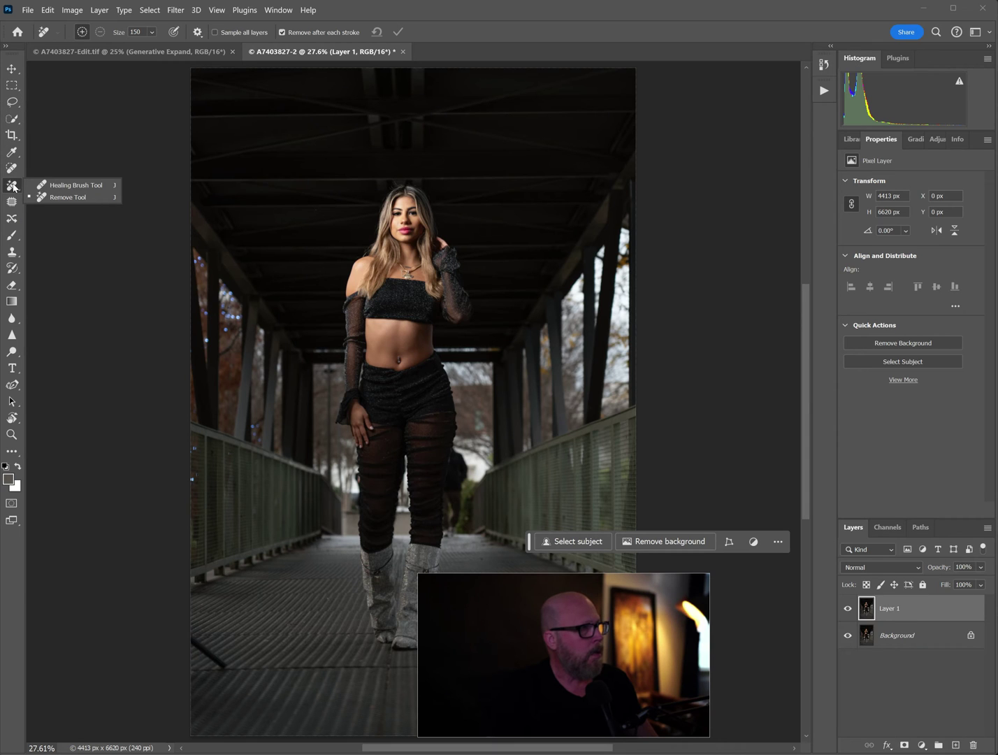
Use the Remove tool to erase the dark stray line on the bottom-left bridge floor
click(60, 198)
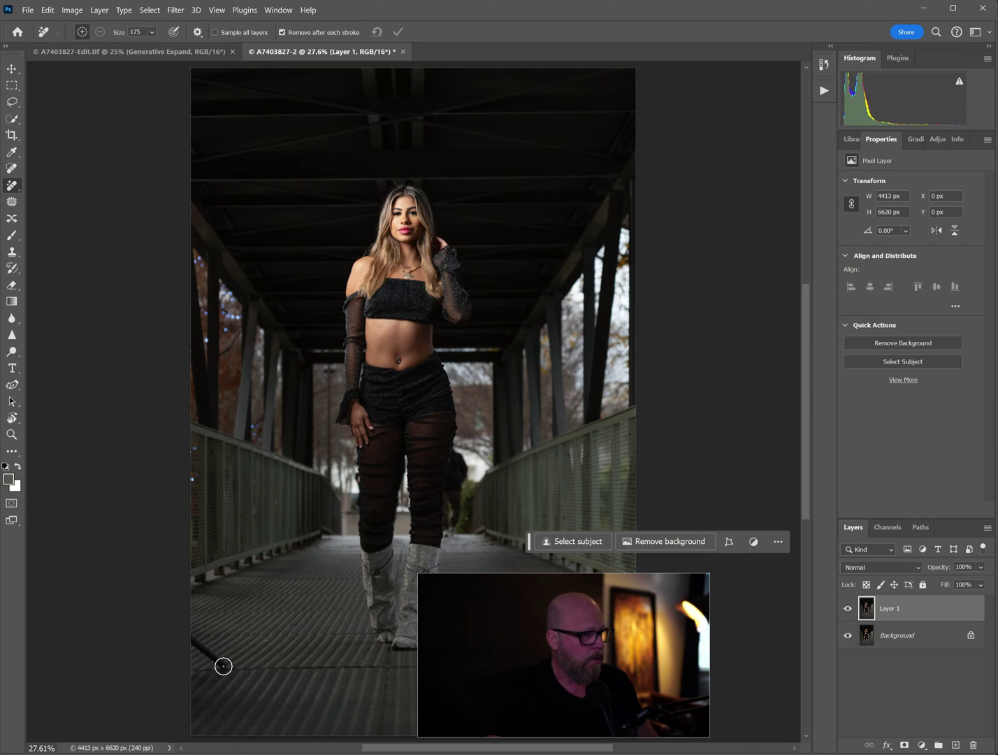
drag(219, 662, 197, 647)
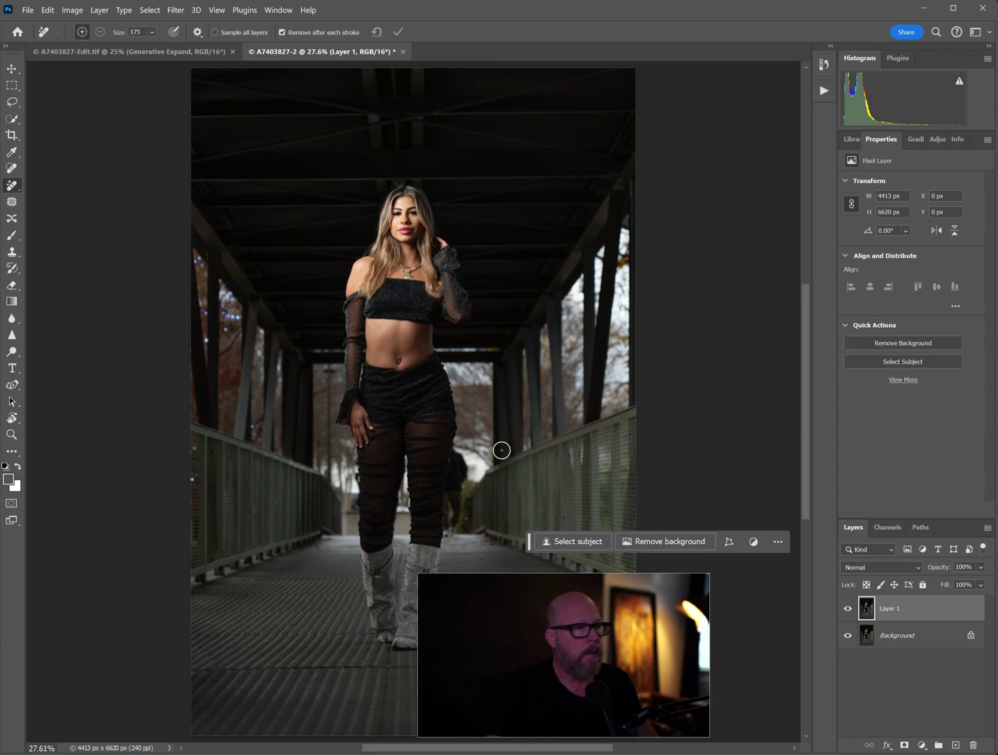
scroll(481, 453, up, 3)
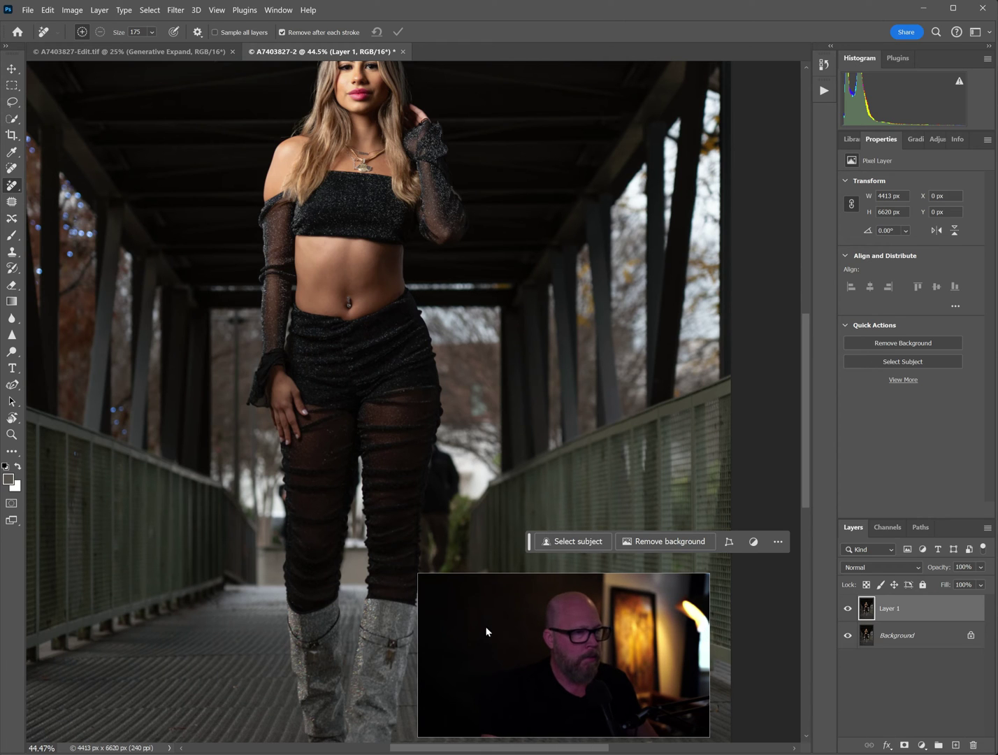
Use Select Subject on the model, then Select Inverse to isolate the background
drag(488, 595, 580, 600)
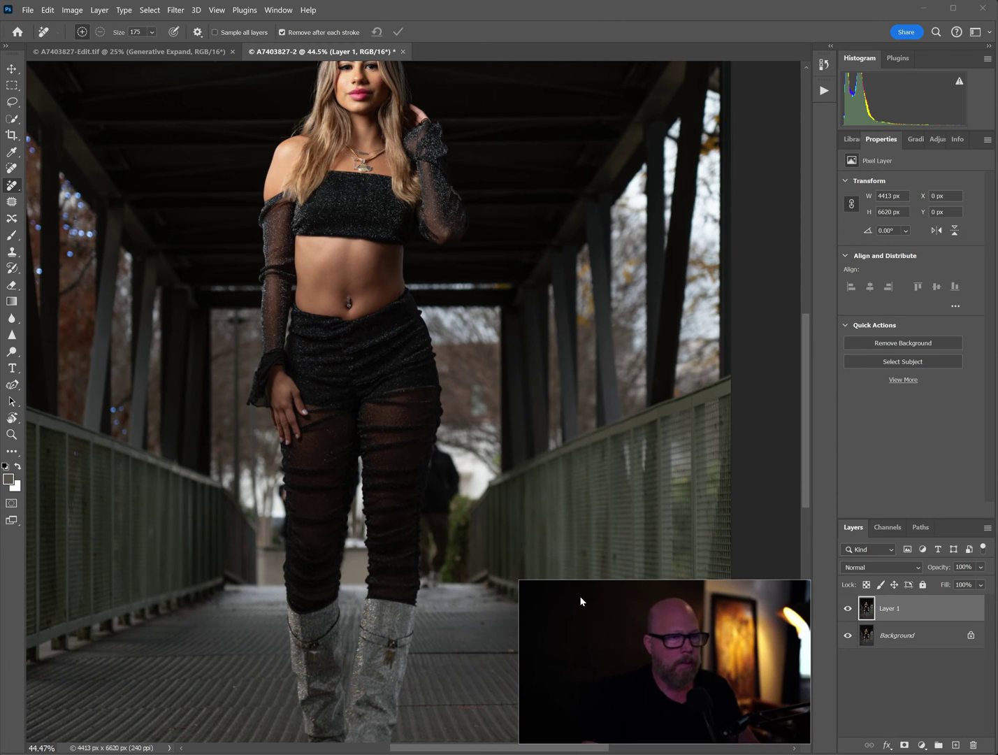
click(11, 120)
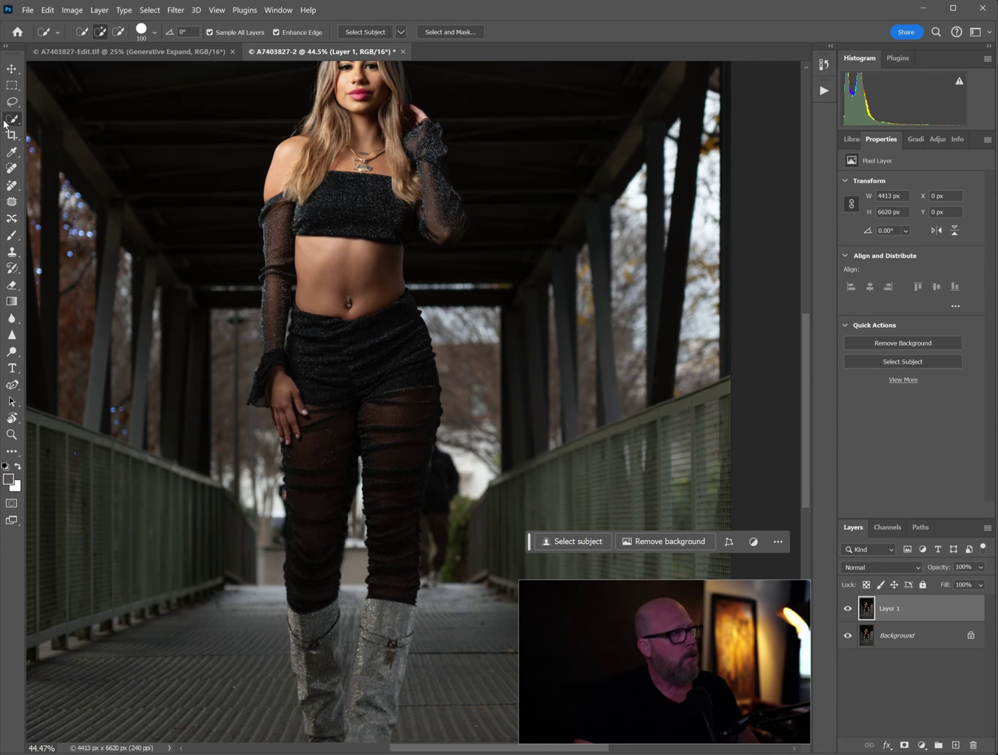
click(359, 33)
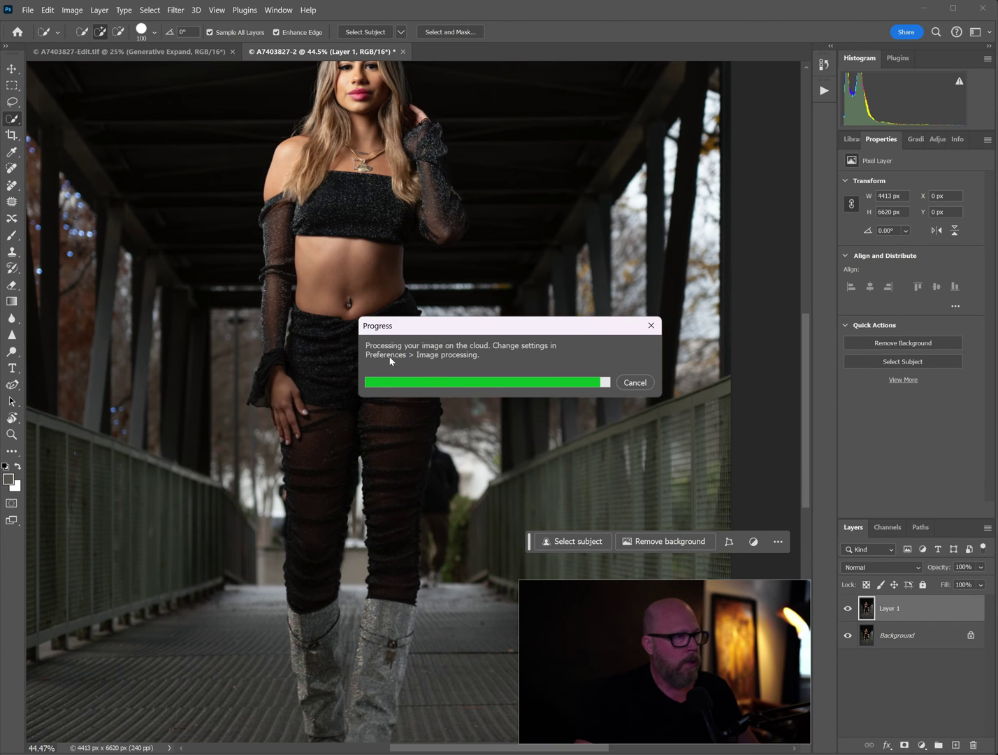
right_click(377, 264)
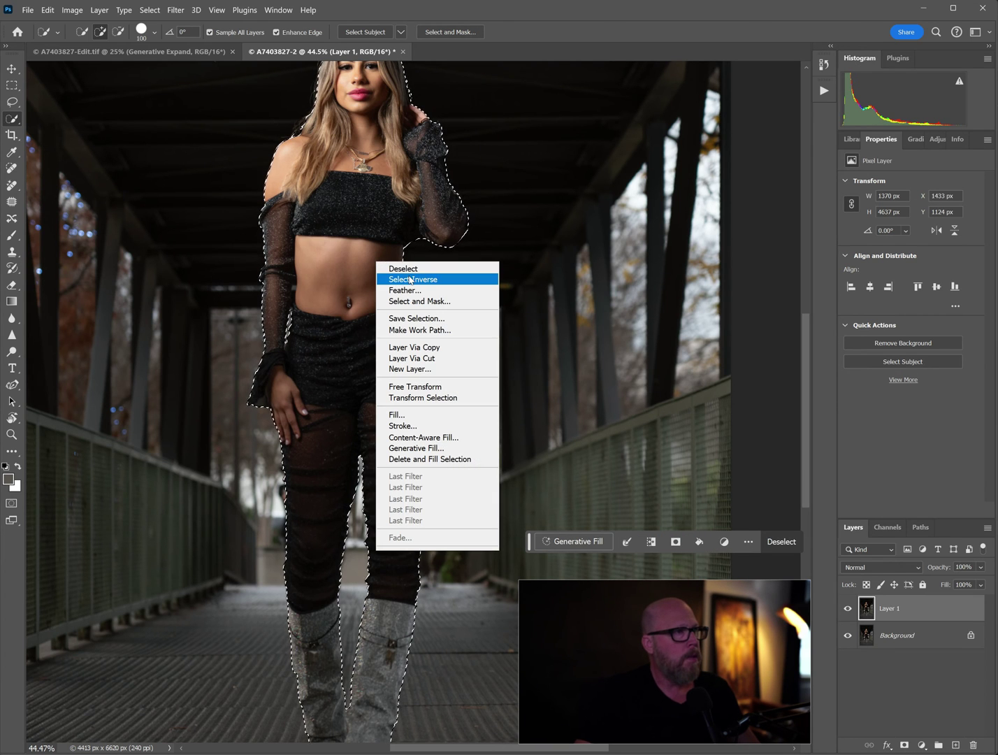
click(366, 221)
right_click(365, 222)
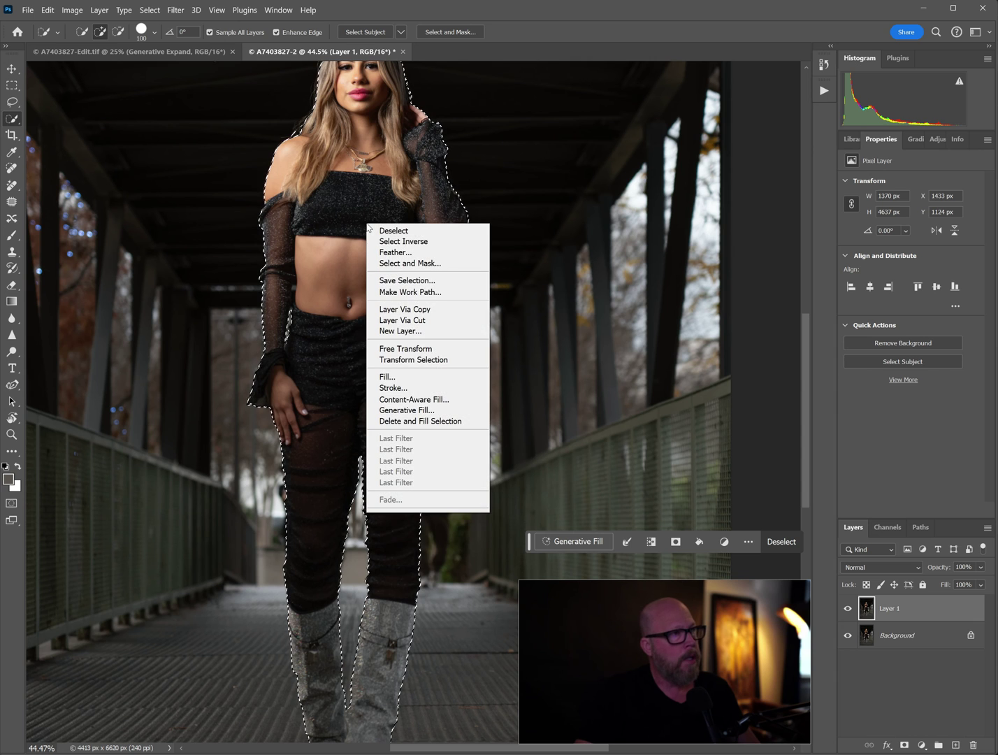
click(392, 242)
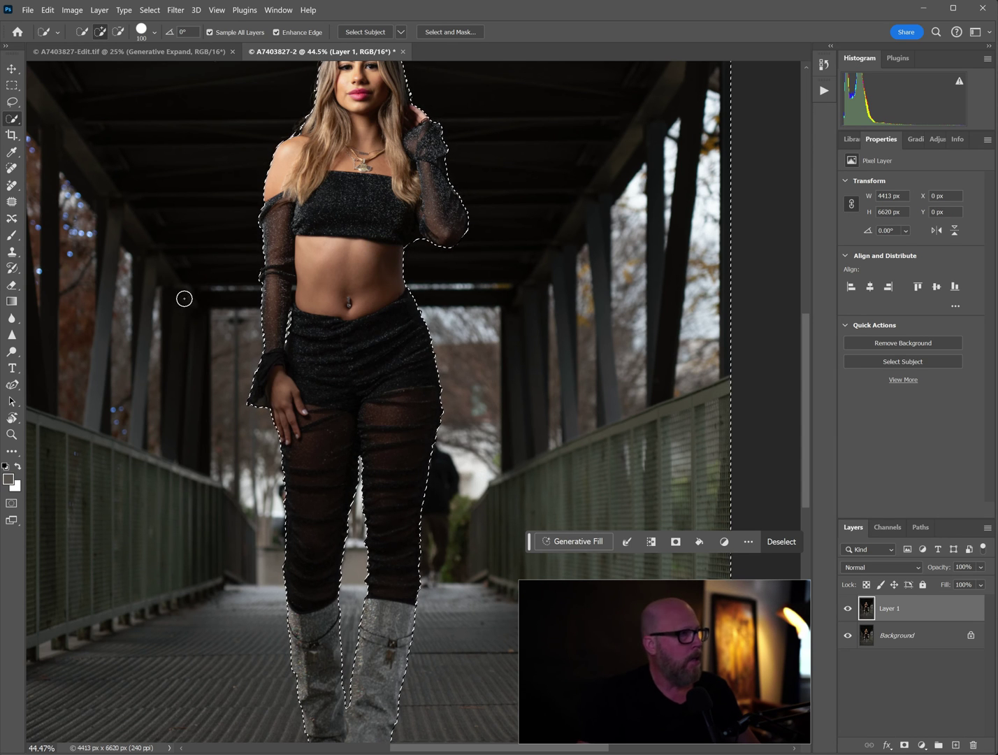
click(11, 185)
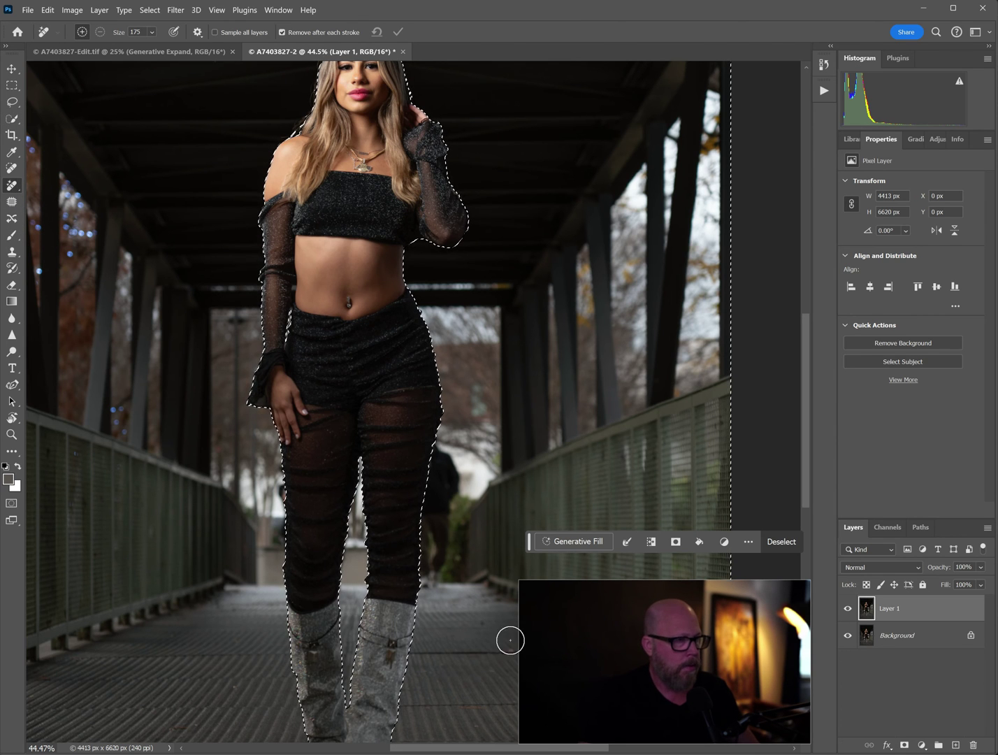
Paint a Remove stroke over the passerby behind the model's legs
mouse_move(448, 455)
mouse_down()
mouse_move(432, 589)
mouse_move(429, 531)
mouse_move(446, 443)
mouse_move(432, 586)
mouse_up()
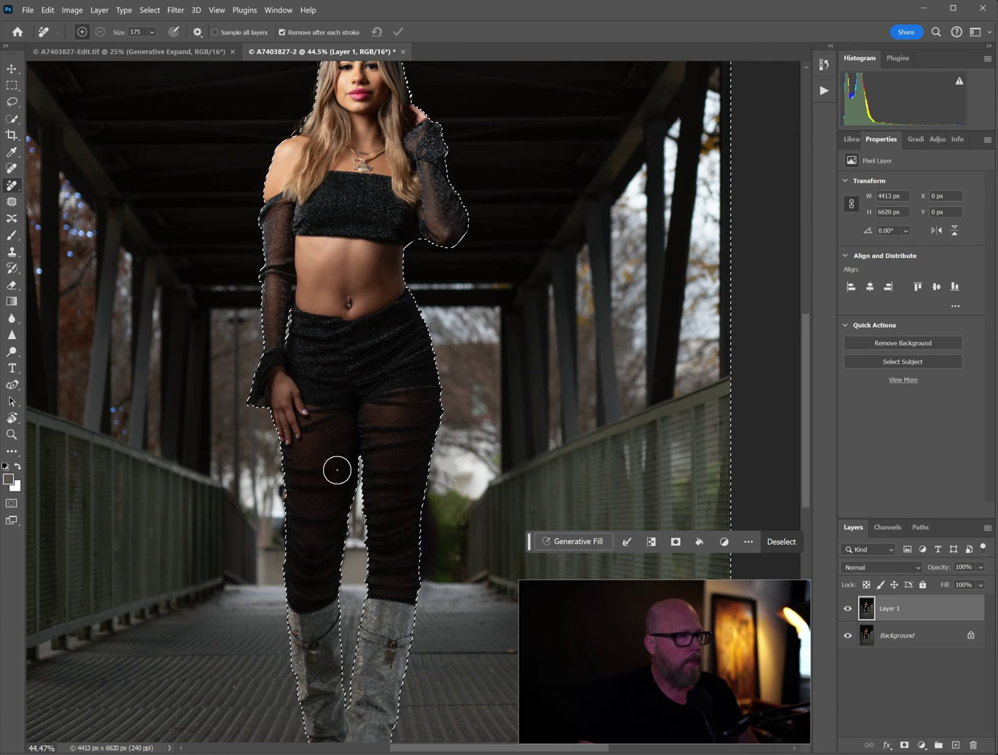
Deselect, fit and zoom out, then set the Crop tool to a 4 : 5 ratio
key(ctrl+d)
key(ctrl+0)
key(l)
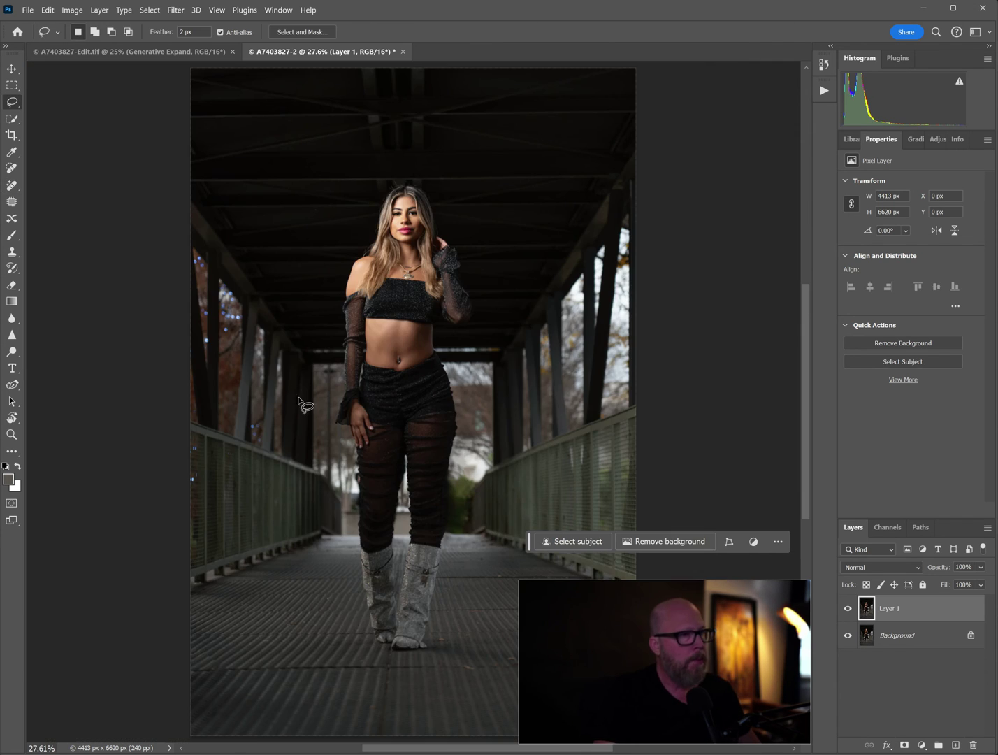
key(ctrl+minus)
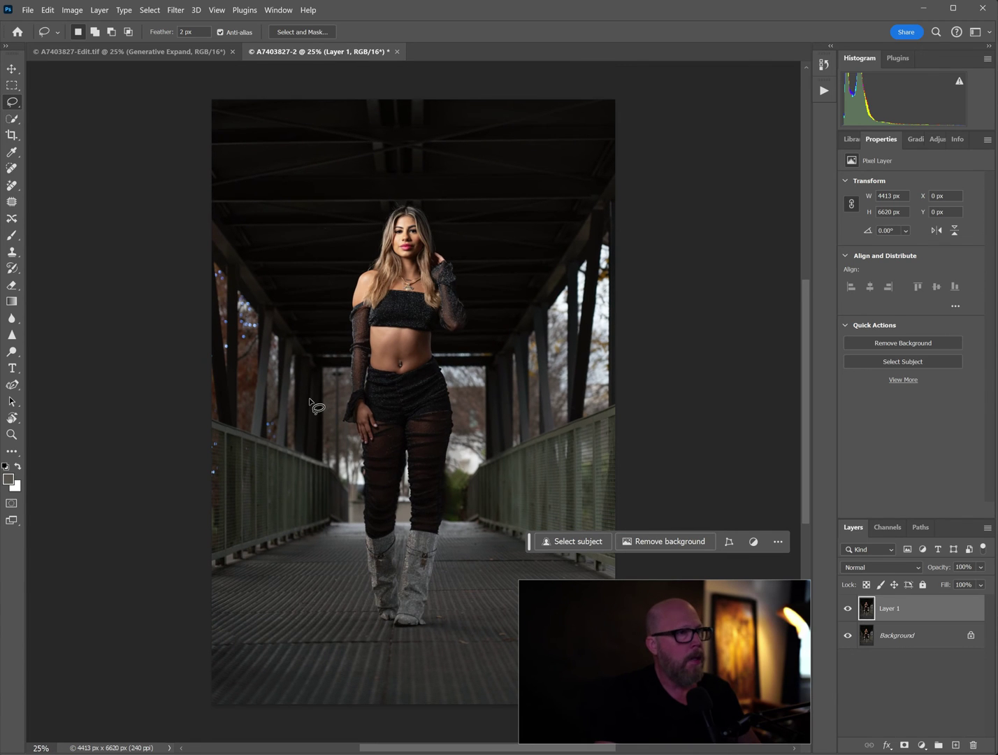
click(11, 137)
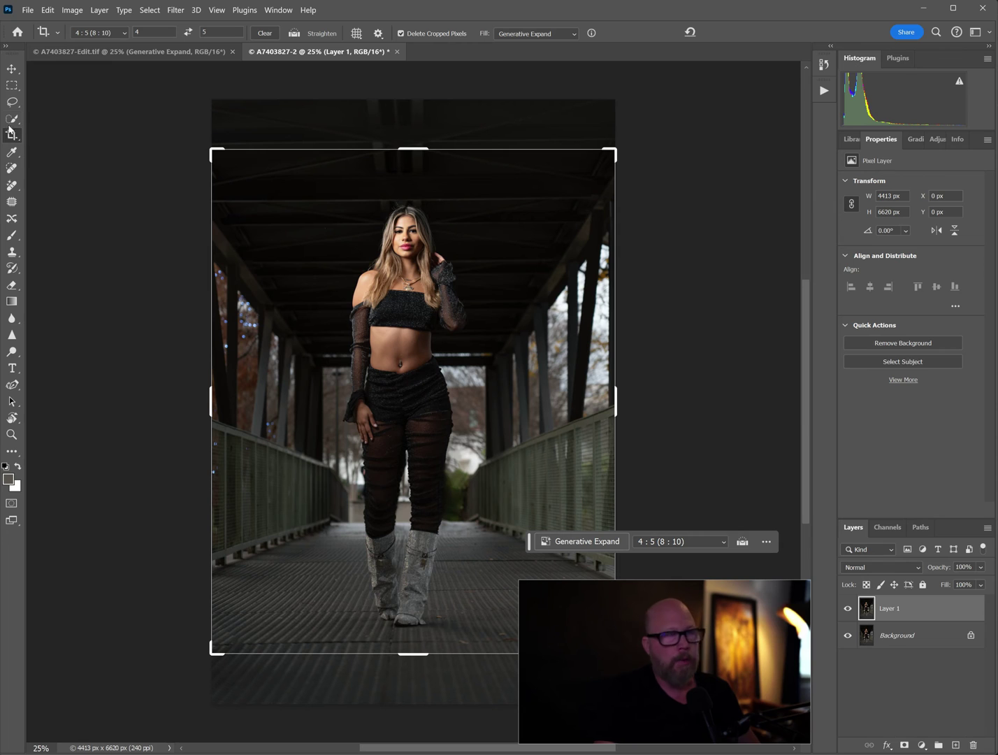
click(92, 37)
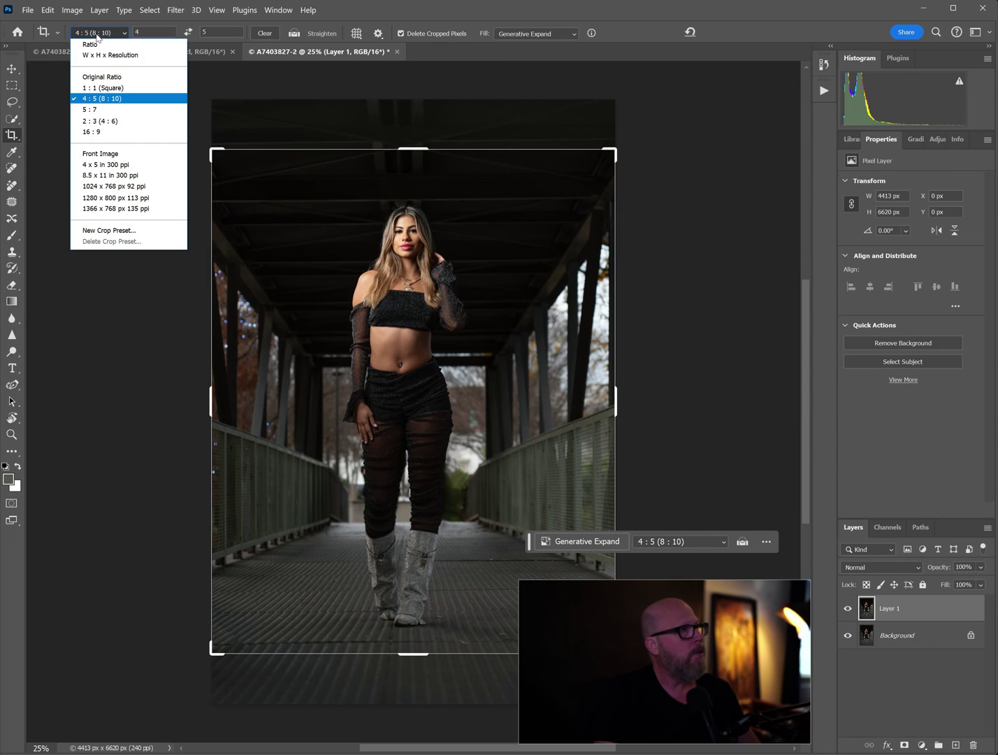
click(104, 99)
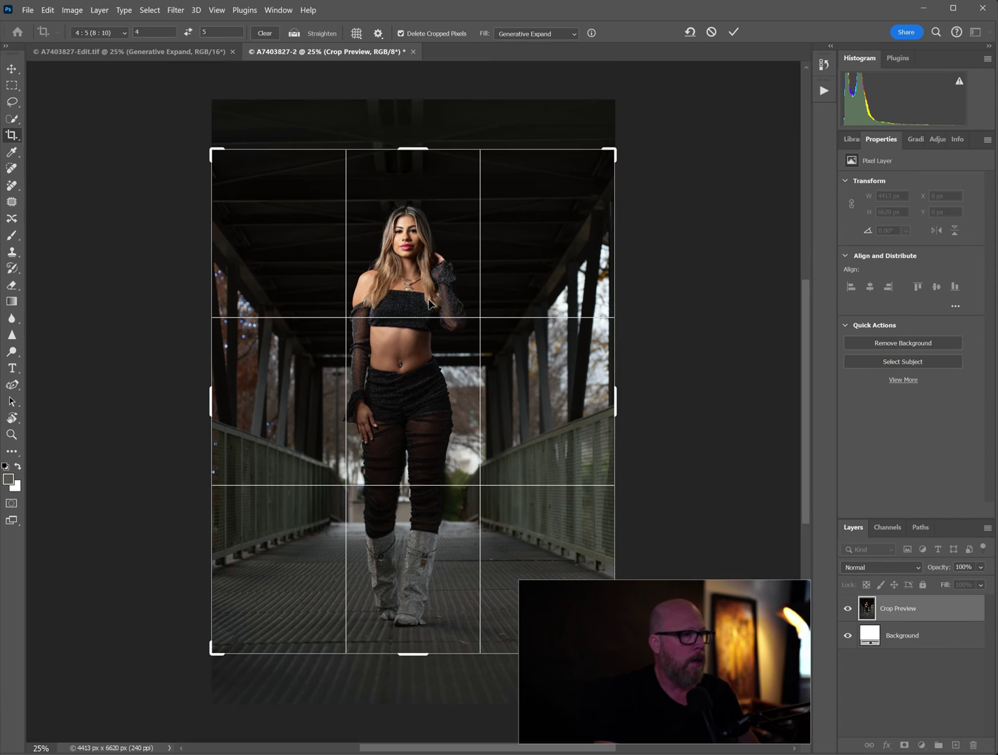
Extend the 4:5 crop past both sides and apply it with Generative Expand fill
drag(417, 150, 419, 124)
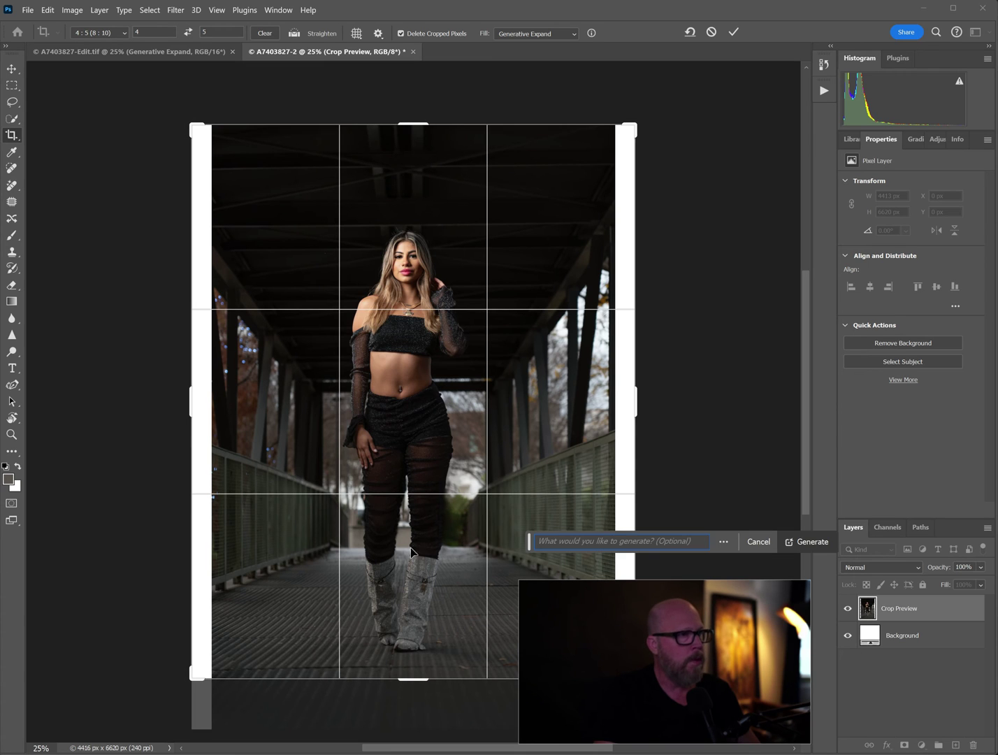
drag(428, 679, 427, 691)
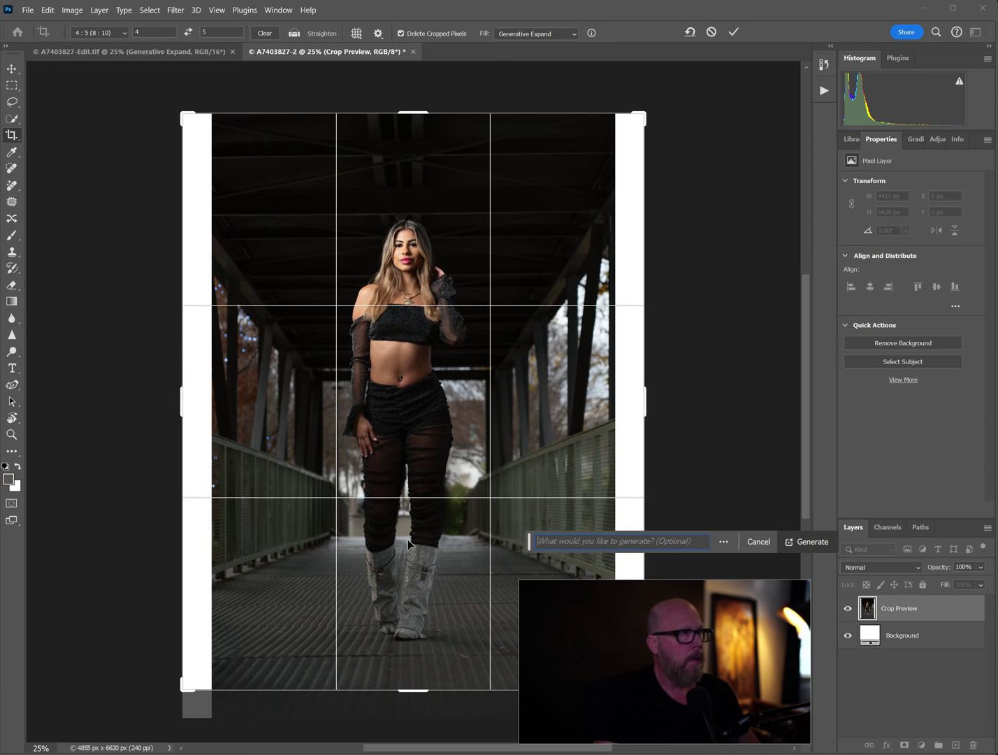
click(520, 35)
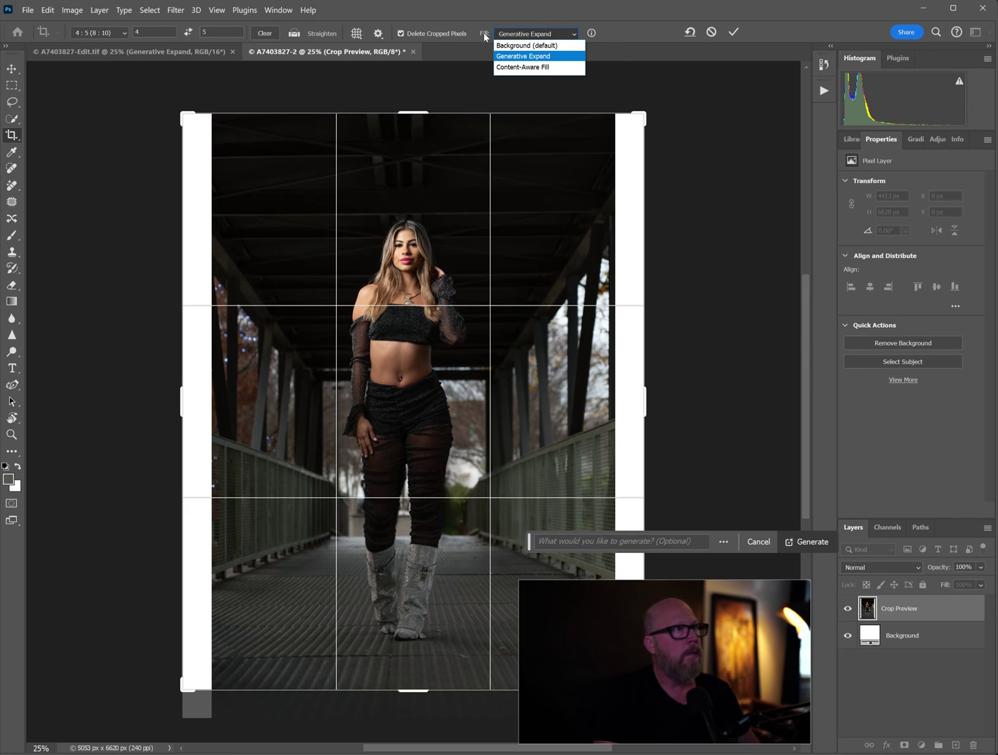
click(523, 36)
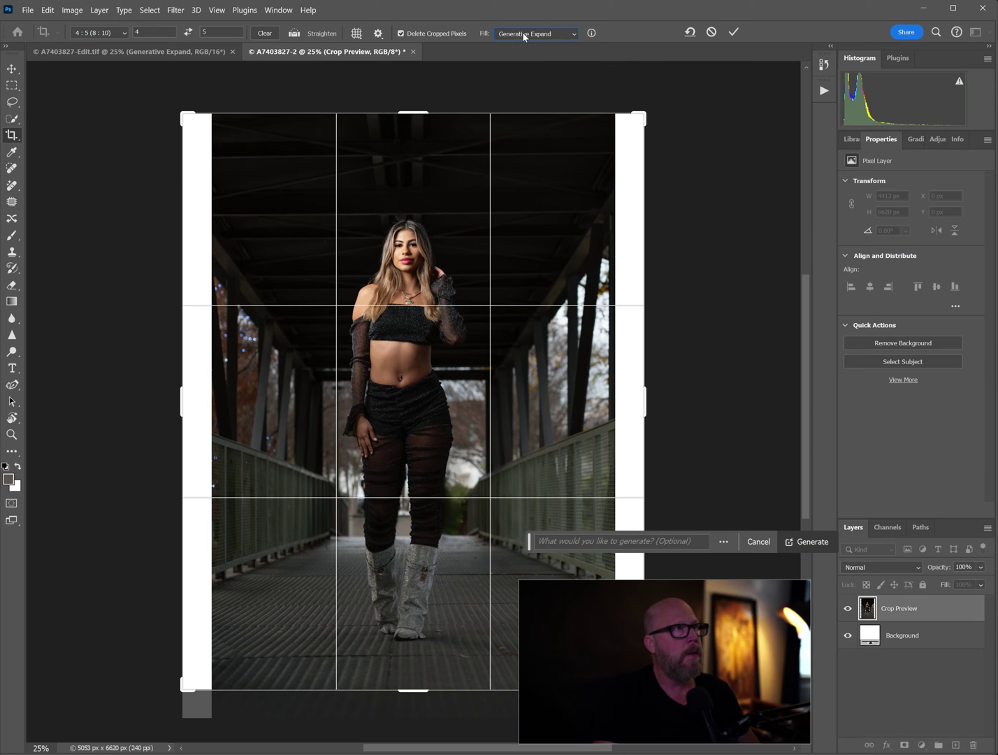
click(734, 31)
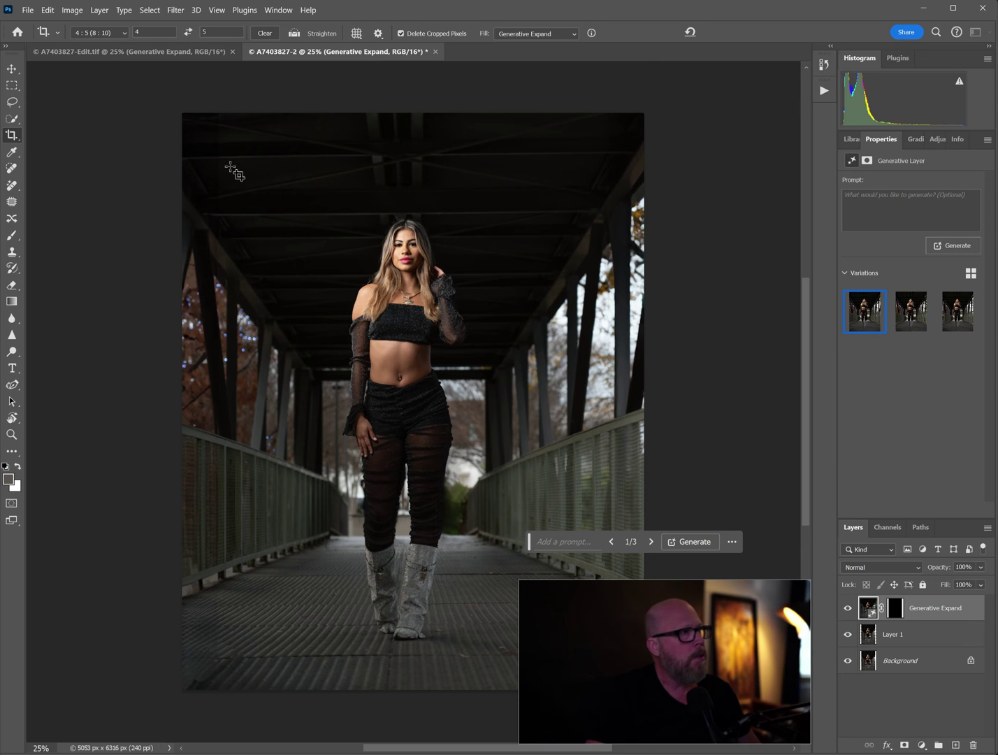
Zoom in on the left generated edge and apply the third Generative Expand variation
key(ctrl+plus)
key(ctrl+plus)
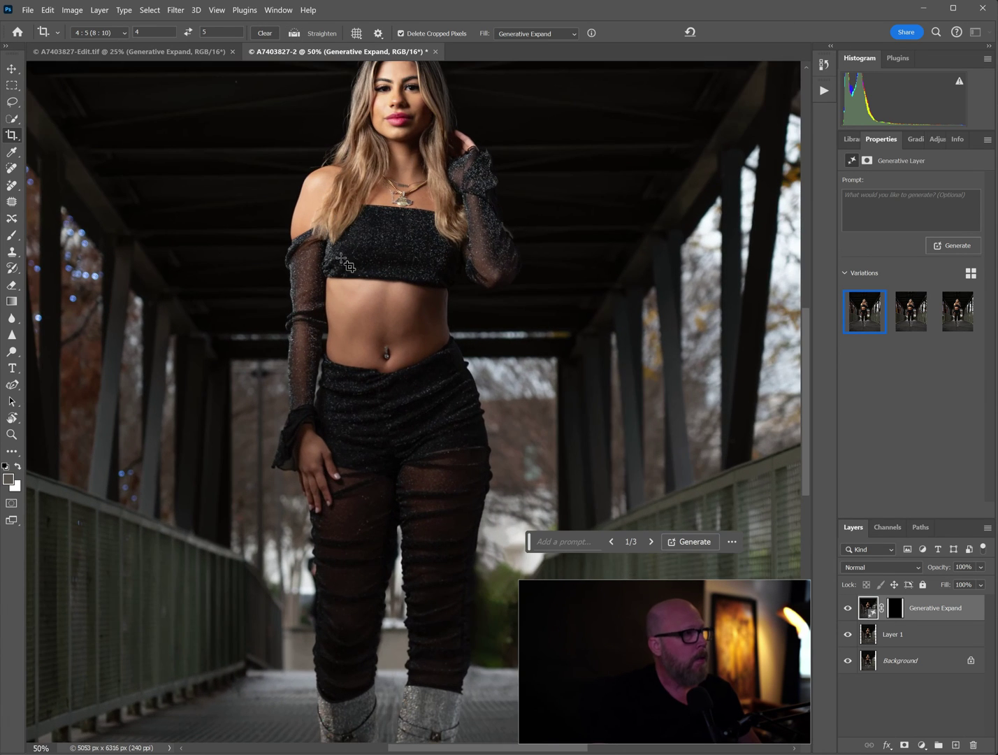
drag(162, 191, 519, 461)
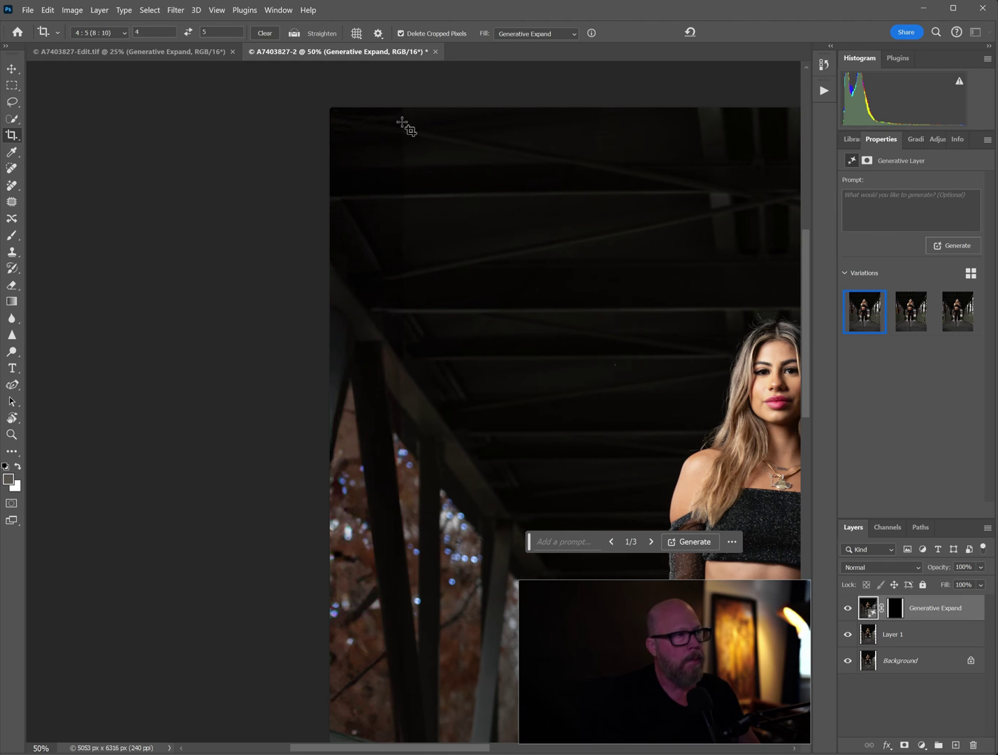
mouse_move(925, 321)
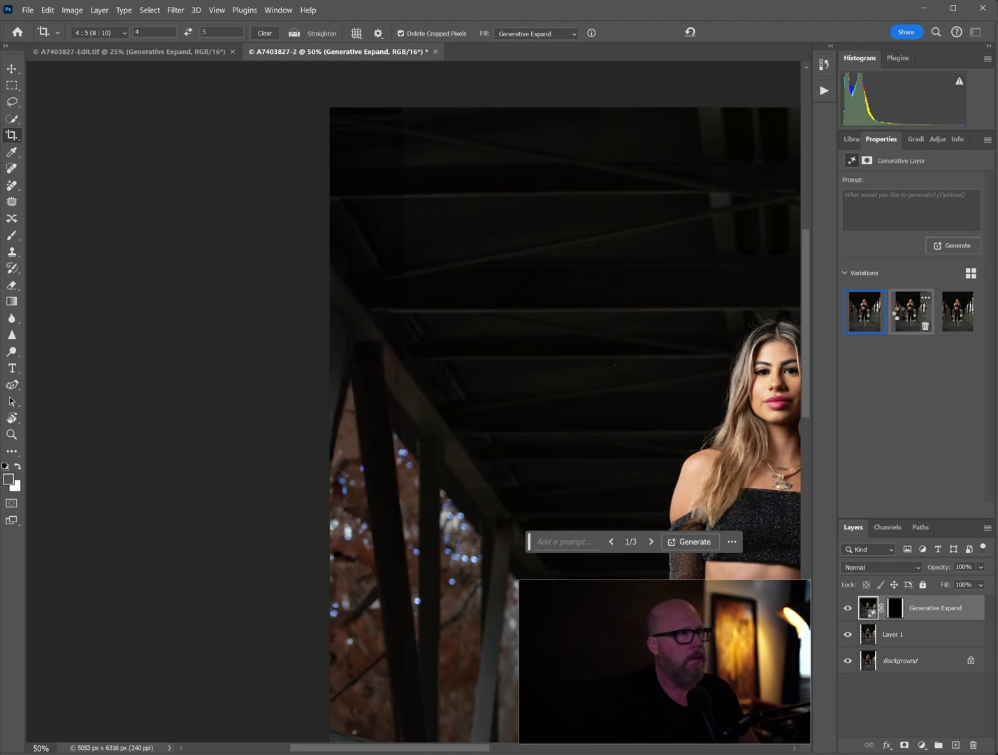
click(901, 319)
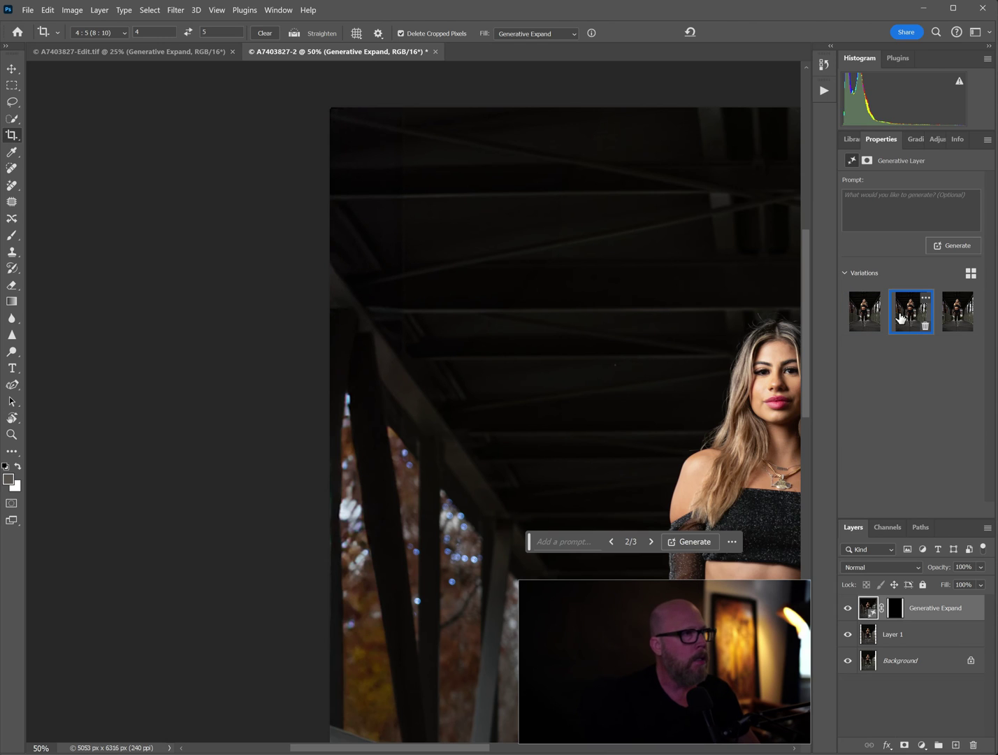
mouse_move(949, 314)
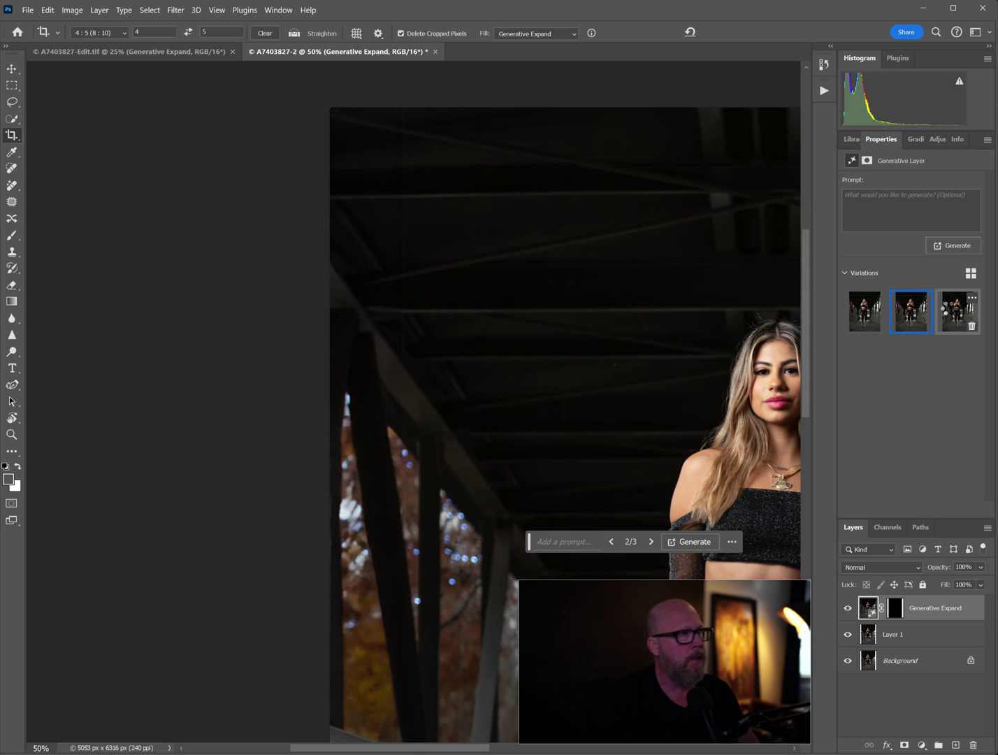
click(949, 313)
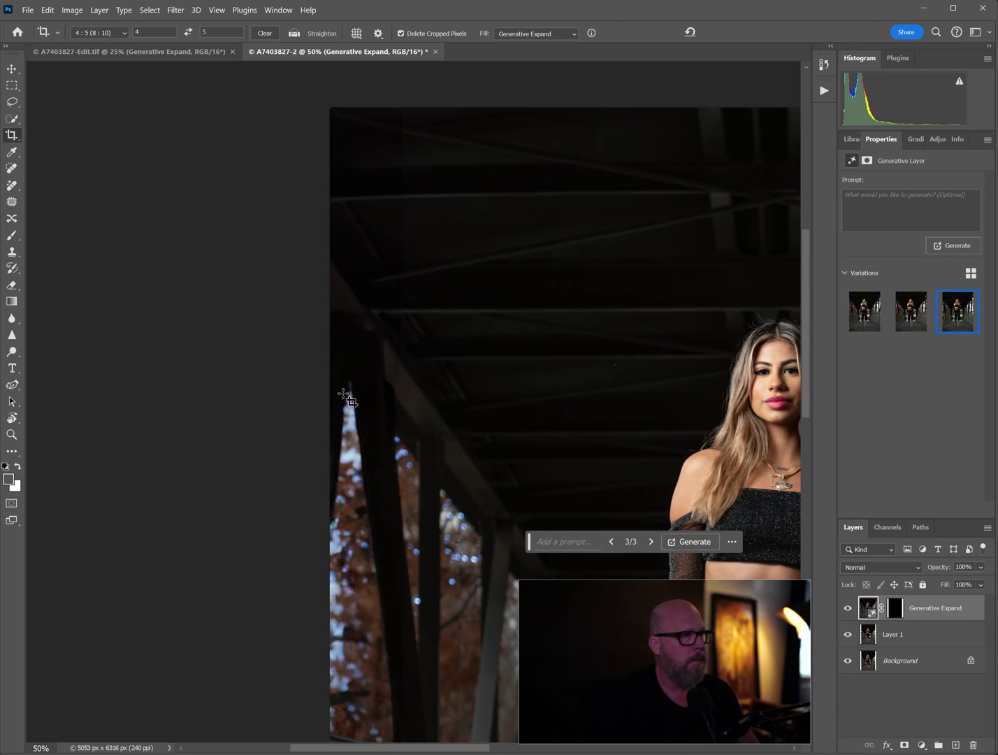
Generate three more expansions, compare the second and third, and keep the first of six
mouse_move(874, 320)
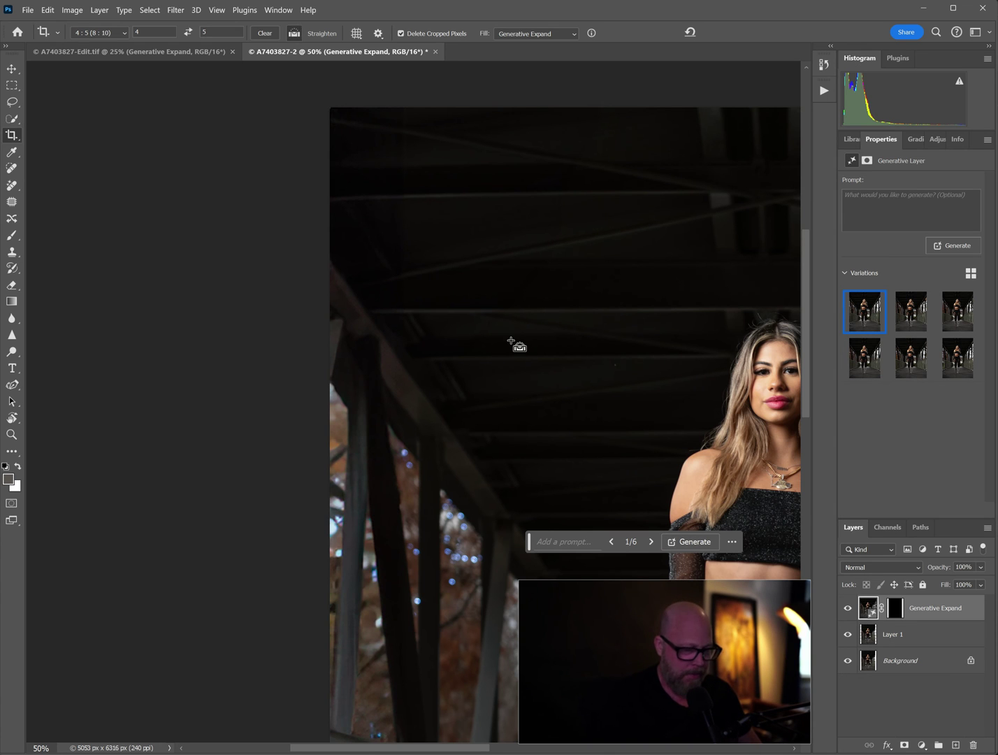
key(ctrl+0)
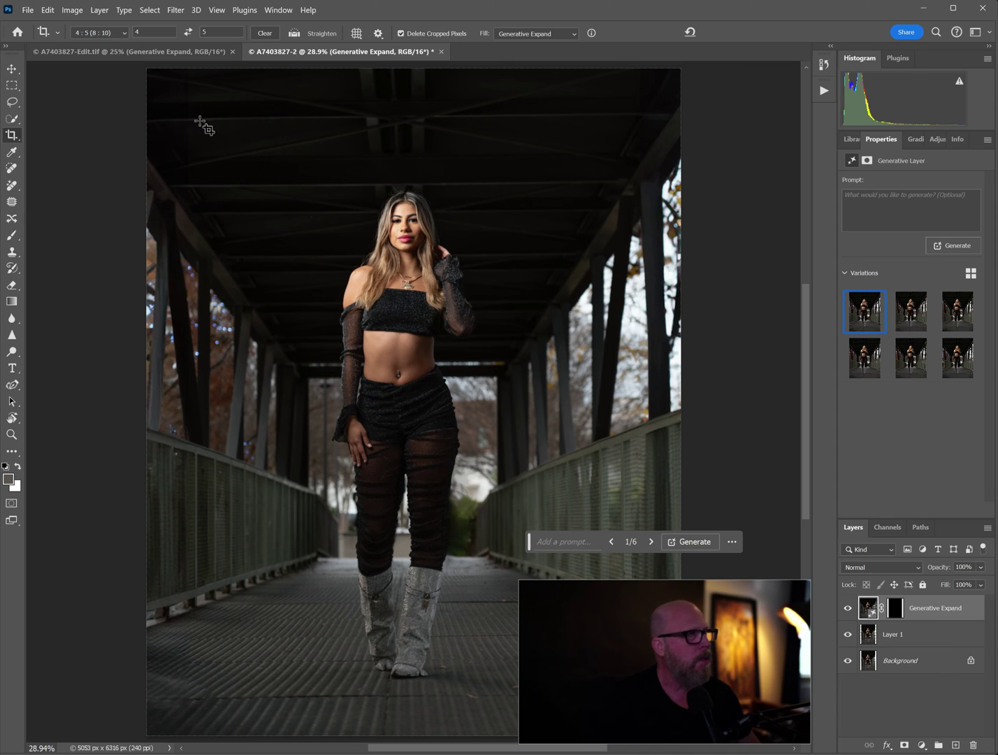
click(915, 311)
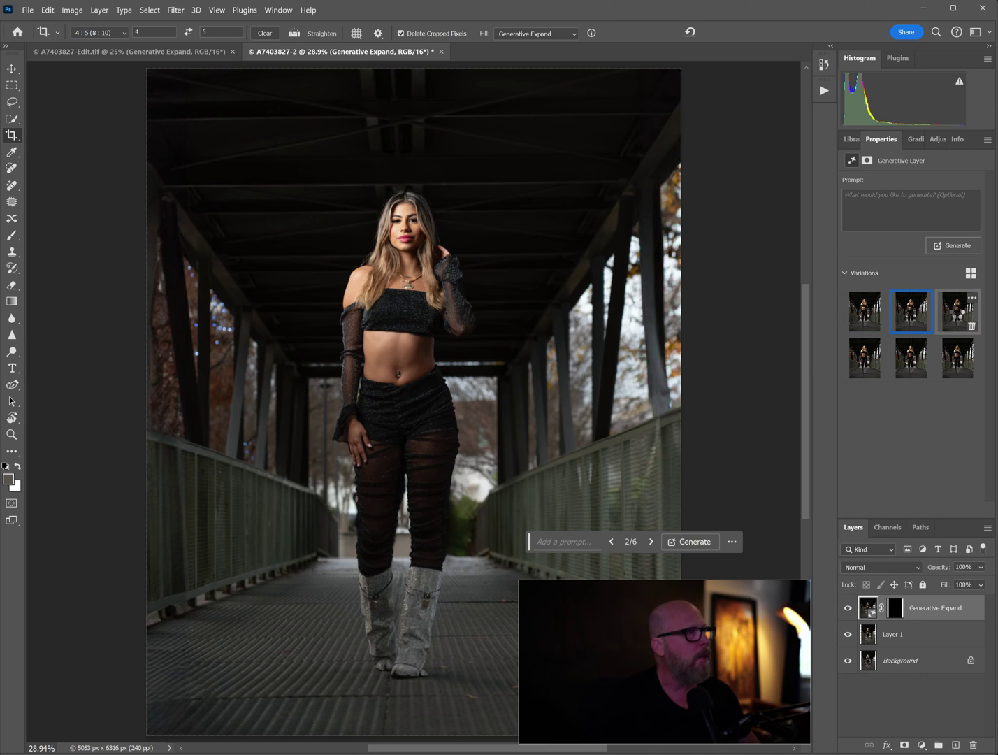
click(957, 313)
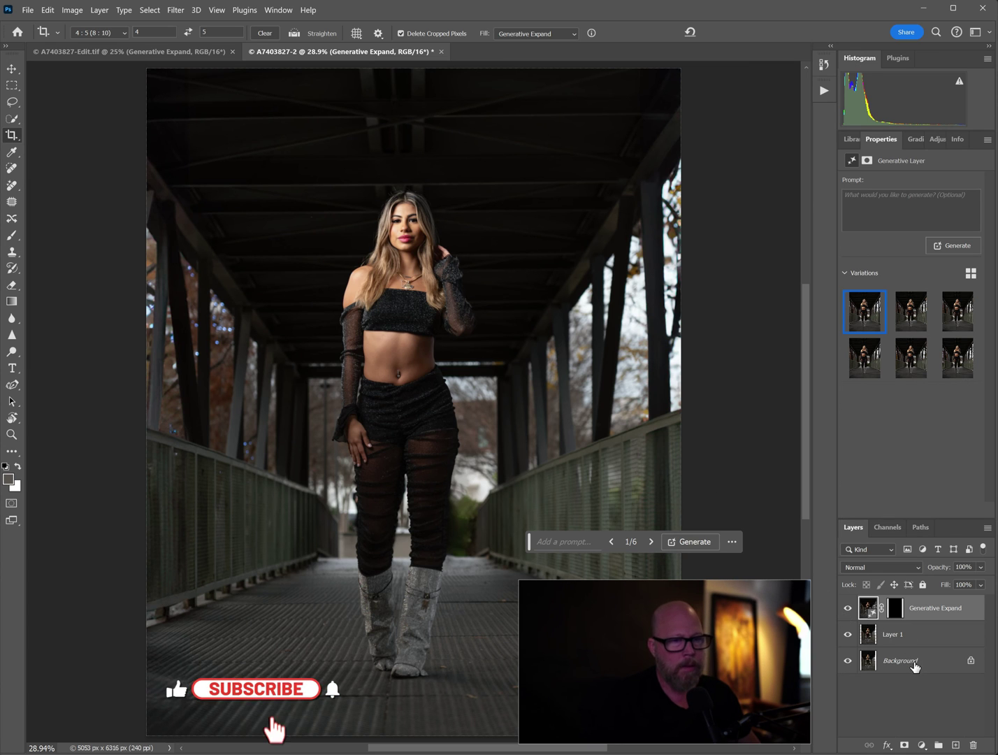
right_click(914, 667)
Flatten the expanded photo and duplicate the Background as Layer 1
click(938, 630)
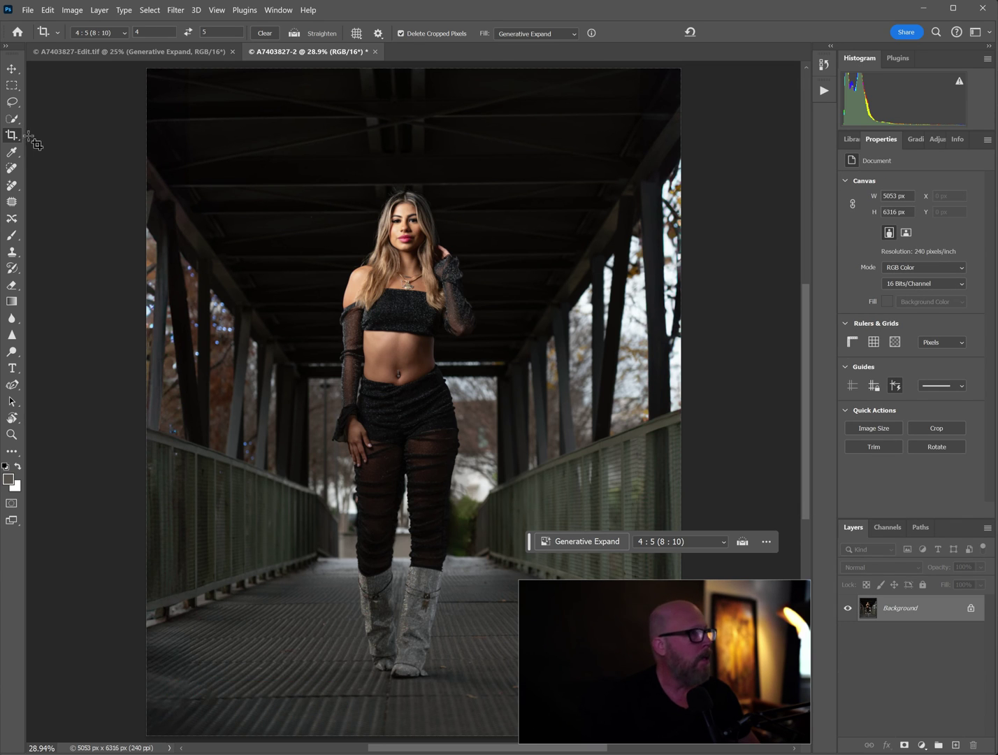
click(12, 251)
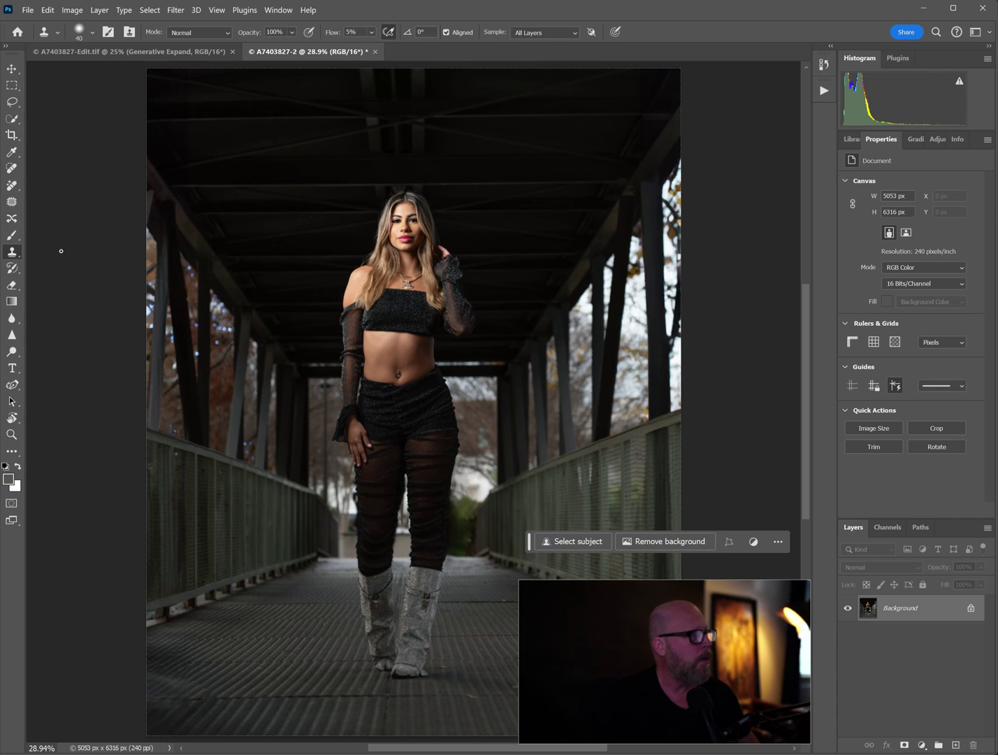
key(ctrl+j)
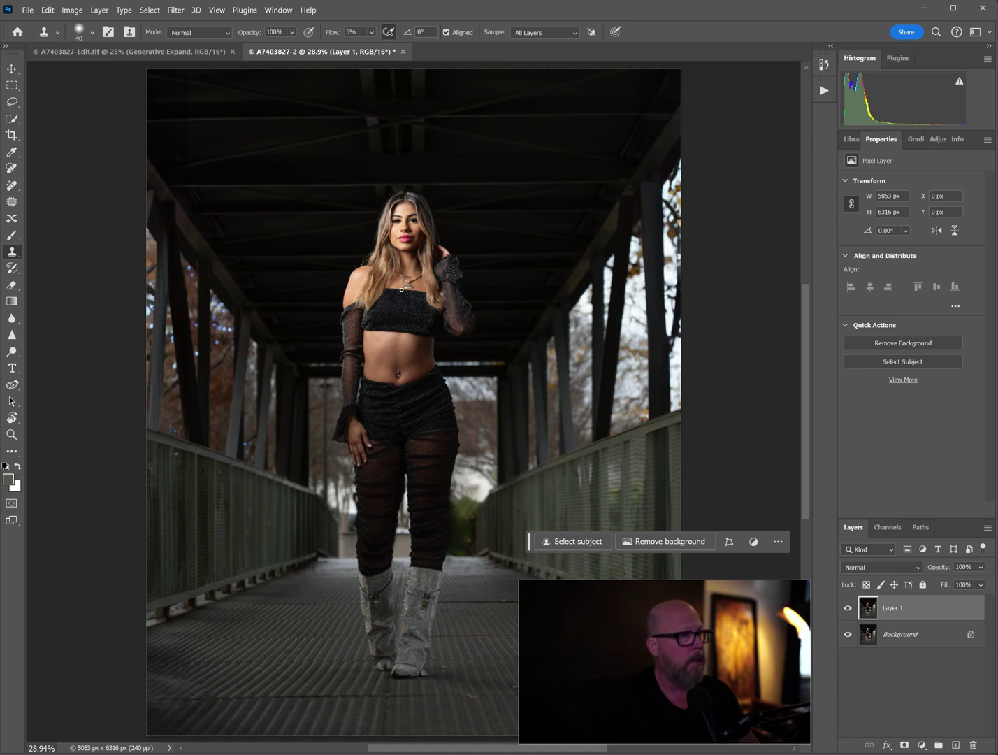
Enlarge the Clone Stamp brush, set Flow to 30%, and view the upper-left ceiling
key(bracketright)
key(bracketright)
key(bracketright)
key(bracketright)
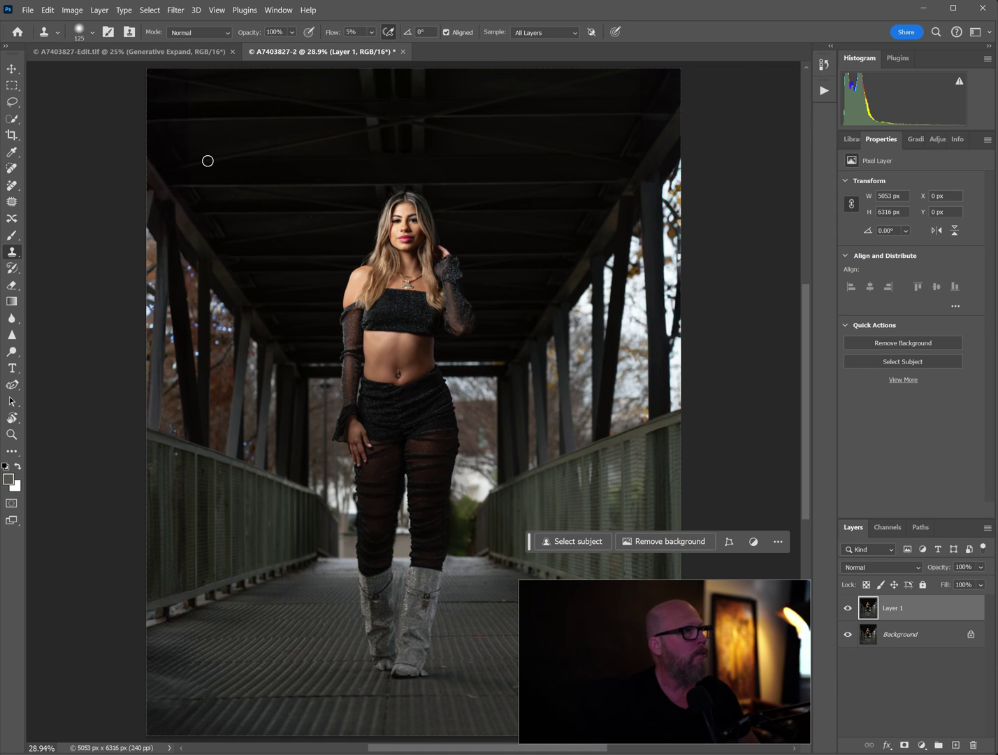
key(bracketright)
key(bracketright)
key(bracketright)
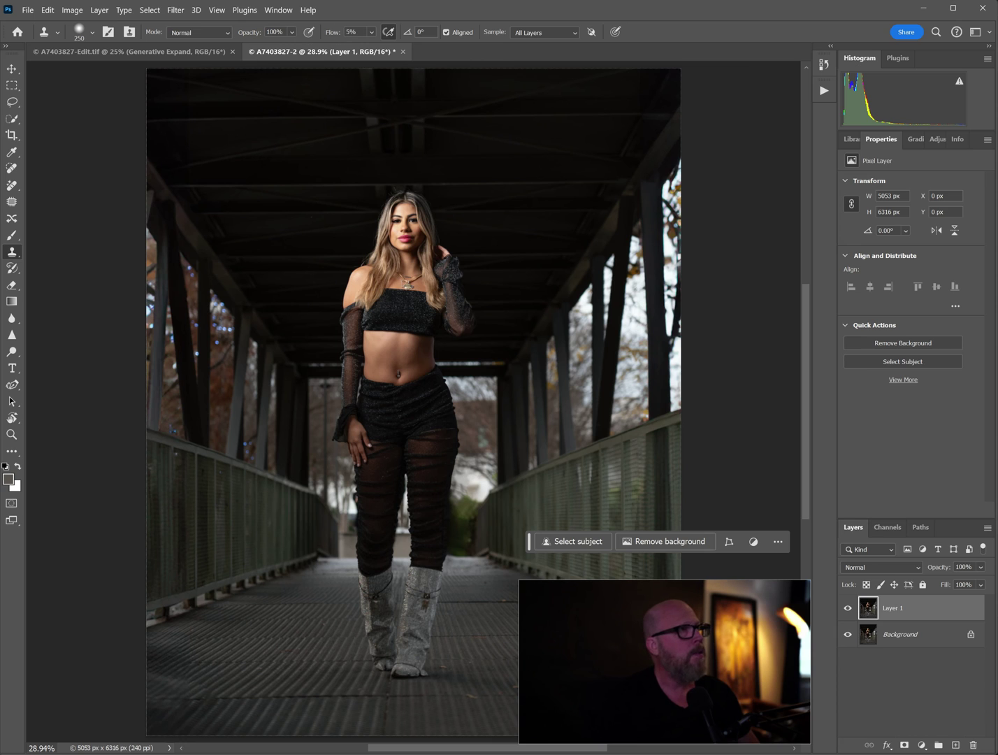
text(0)
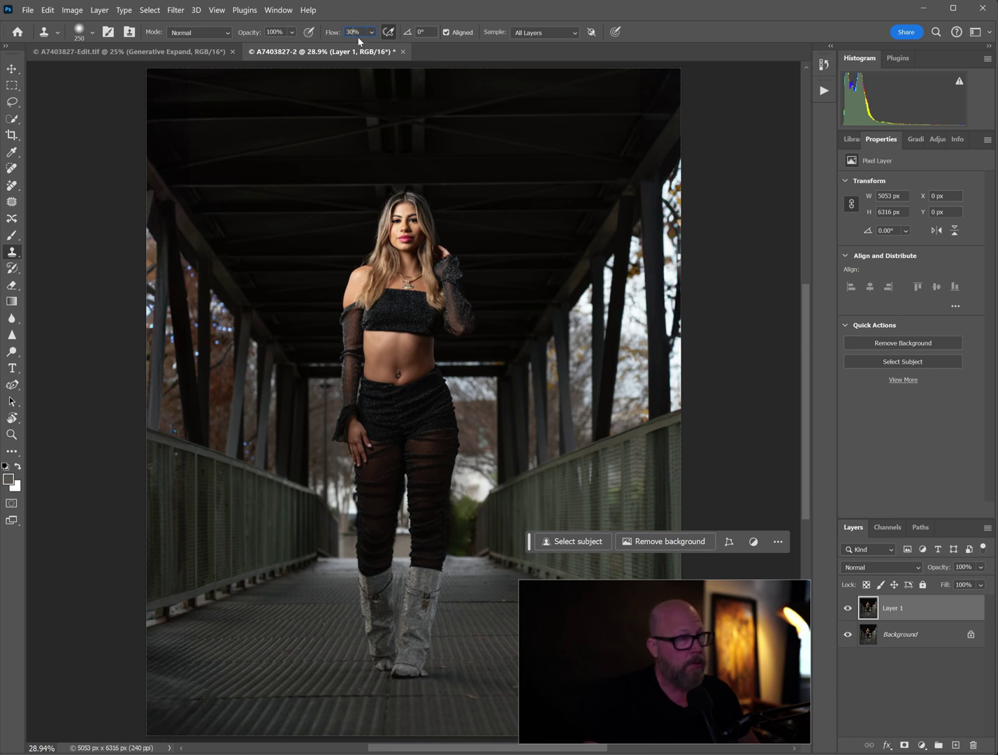
scroll(220, 149, up, 5)
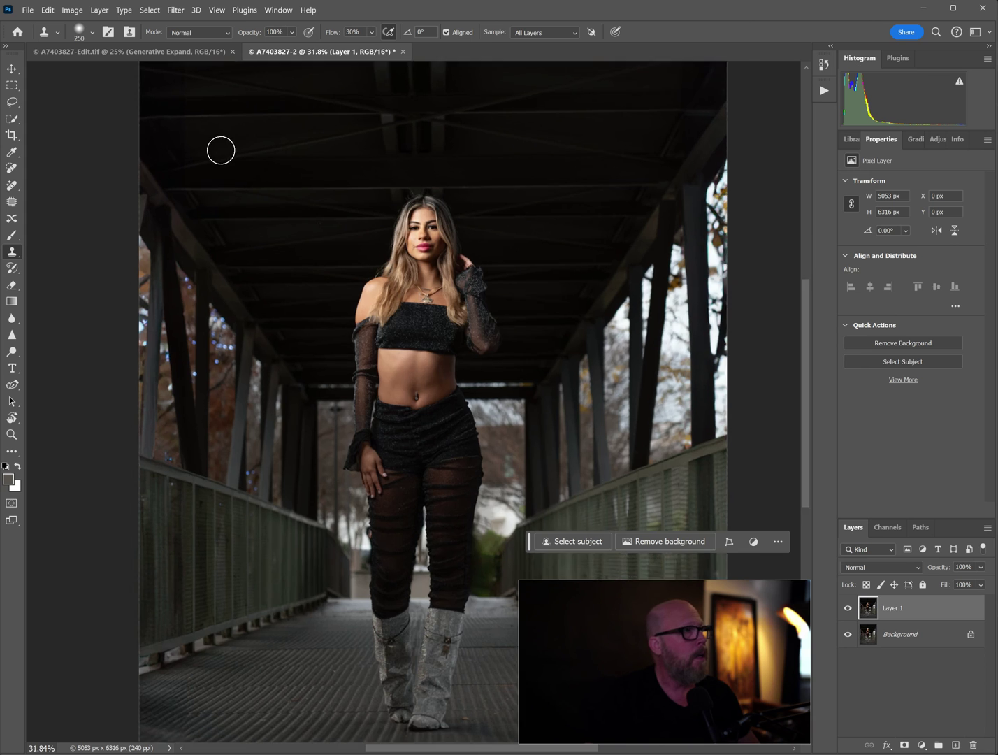
drag(172, 143, 443, 261)
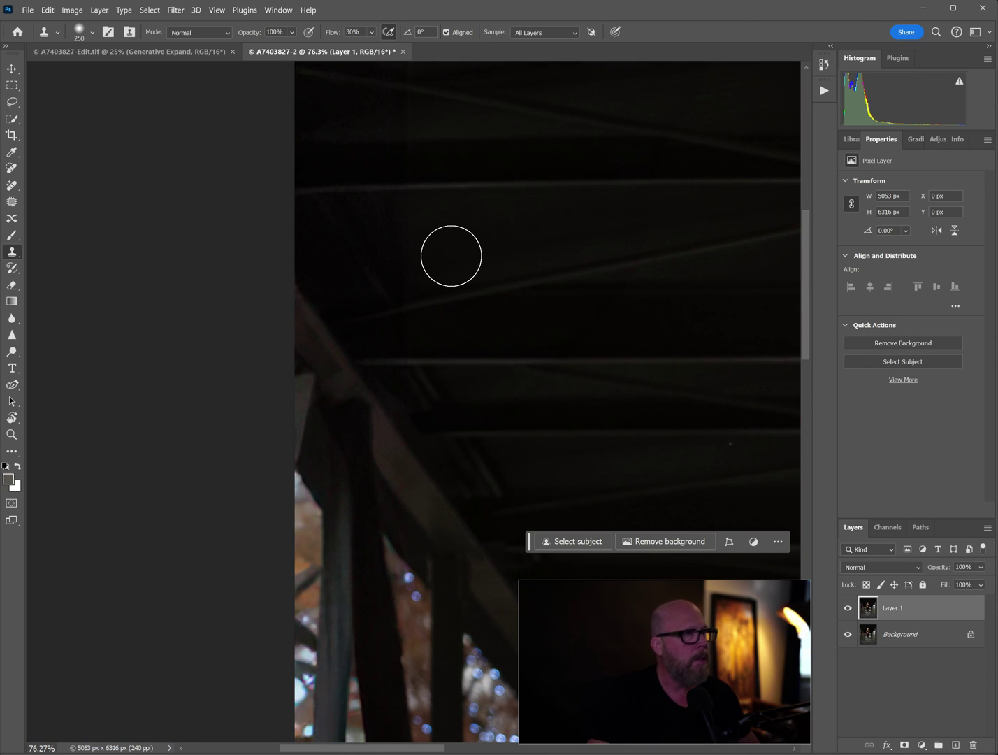
With a smaller Clone Stamp brush, sample clean dark ceiling and paint over the left ceiling seam
key(bracketleft)
key(bracketleft)
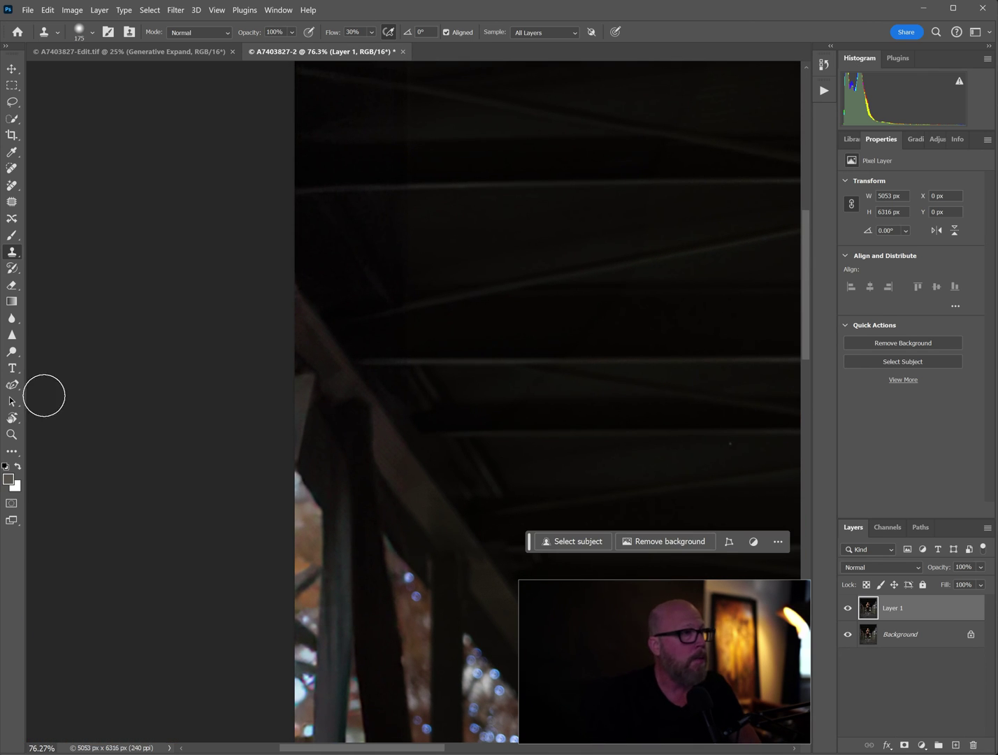
alt+click(464, 224)
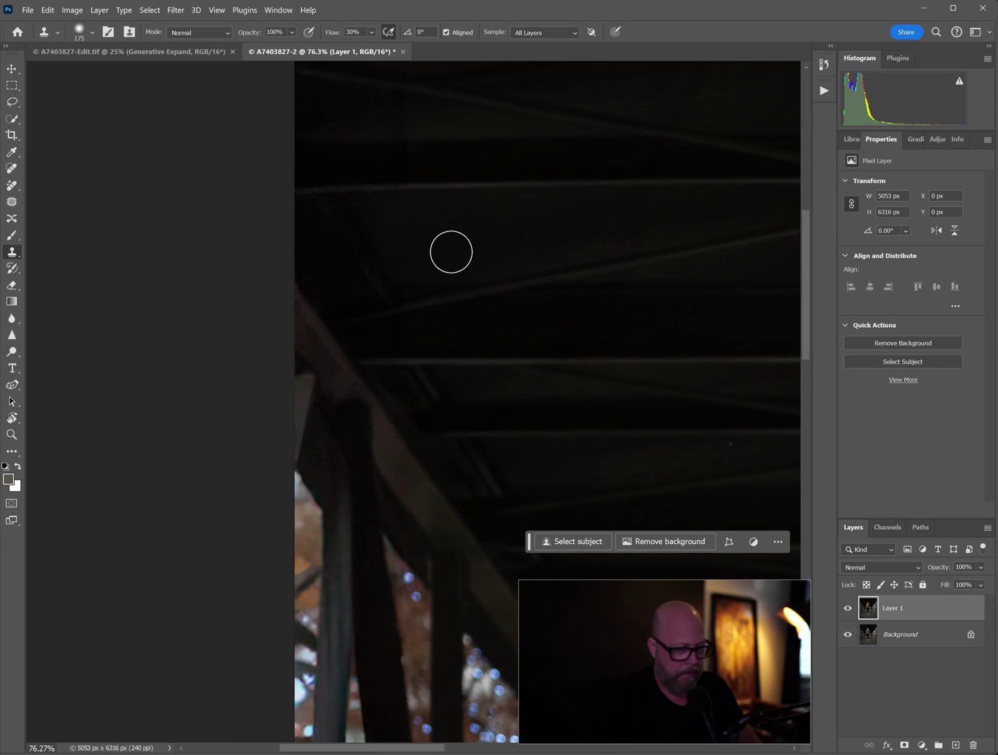
key(bracketleft)
key(bracketleft)
key(bracketleft)
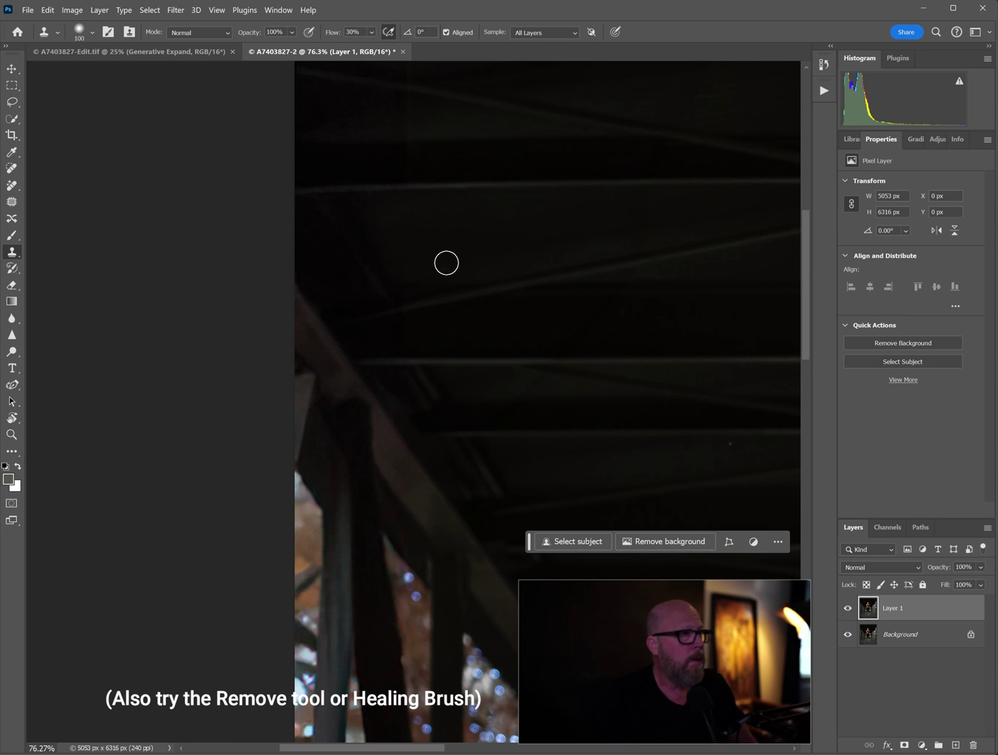
alt+click(409, 280)
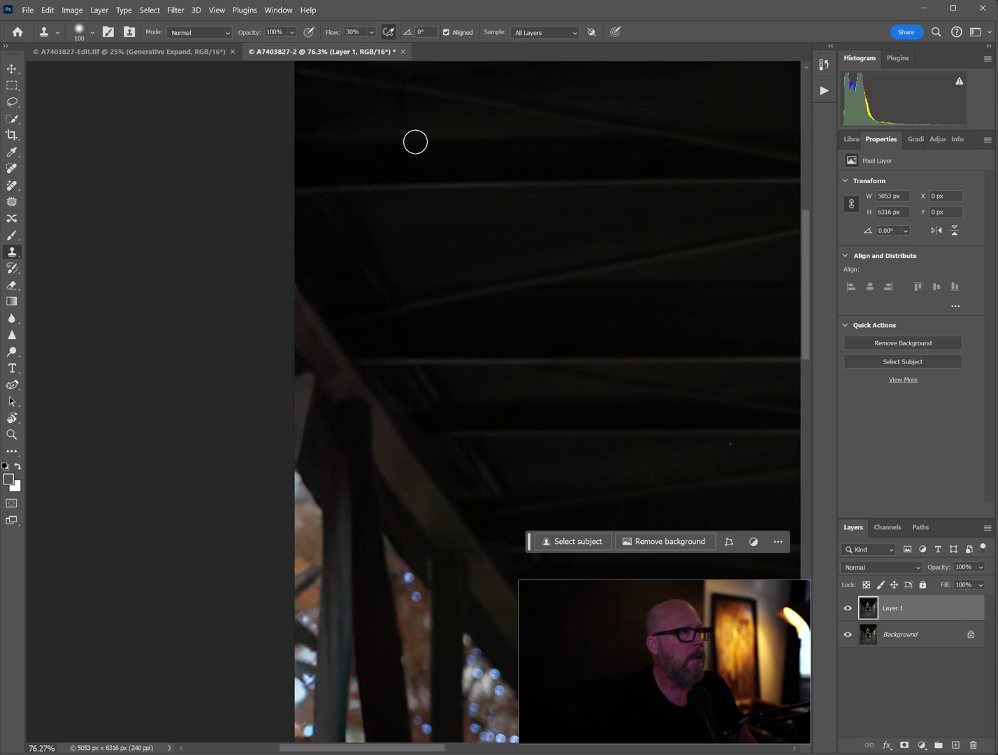
mouse_move(405, 142)
mouse_down()
mouse_move(419, 166)
mouse_move(395, 162)
mouse_move(413, 161)
mouse_move(399, 149)
mouse_move(415, 120)
mouse_move(403, 107)
mouse_move(436, 127)
mouse_up()
alt+click(434, 328)
mouse_move(408, 330)
mouse_down()
mouse_move(394, 341)
mouse_move(403, 344)
mouse_move(420, 328)
mouse_move(372, 330)
mouse_up()
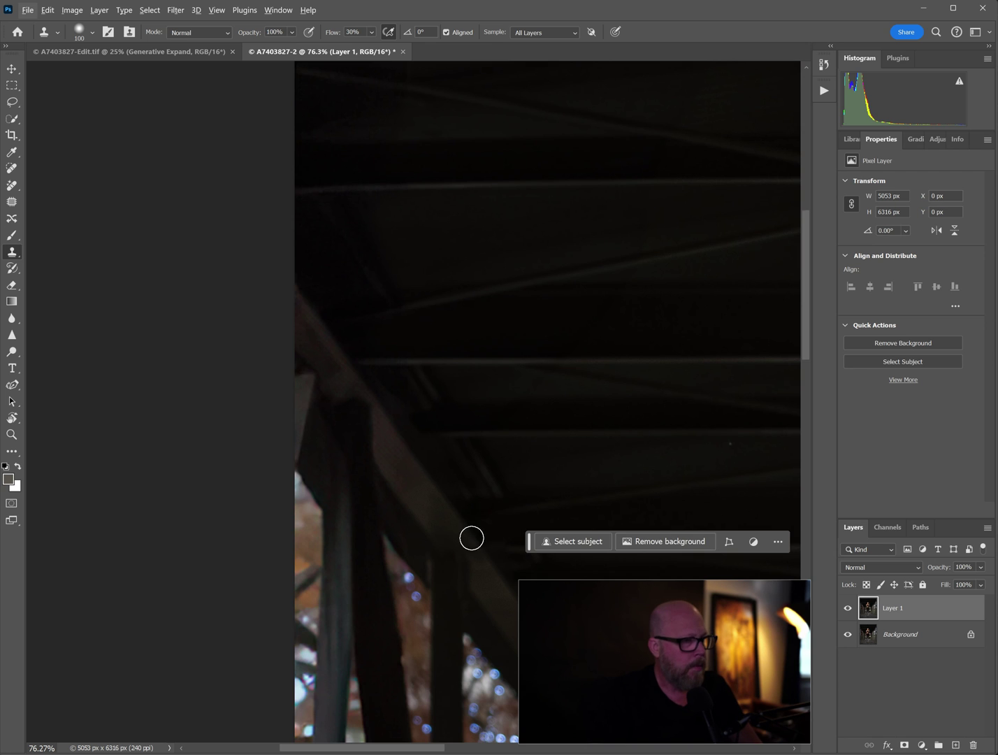
drag(470, 537, 532, 248)
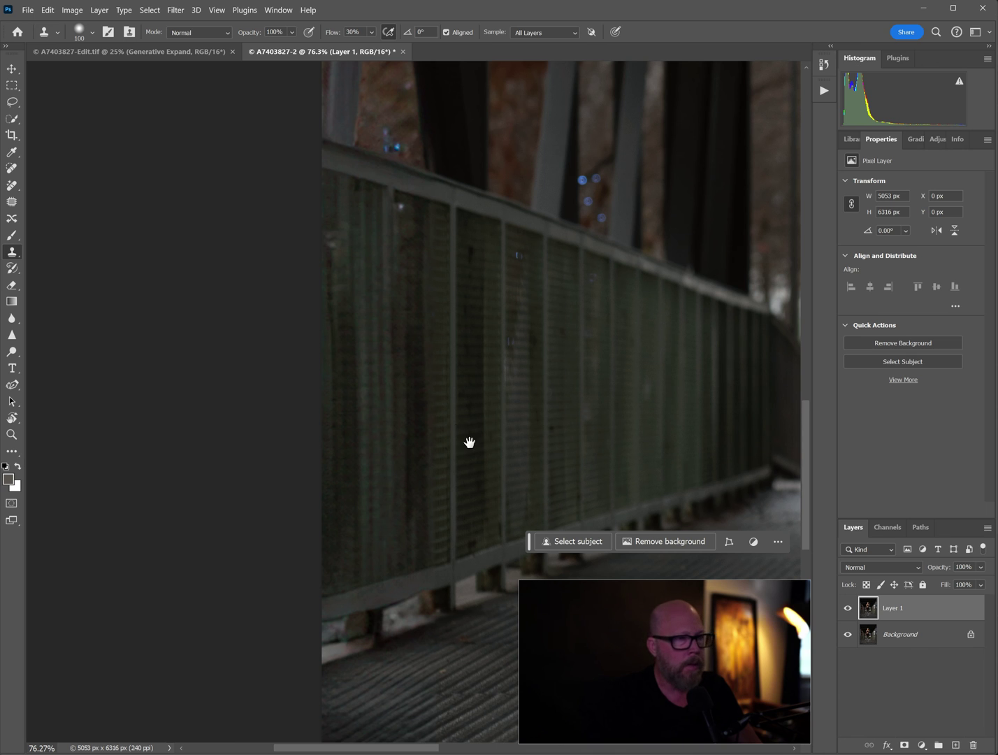
key(ctrl+0)
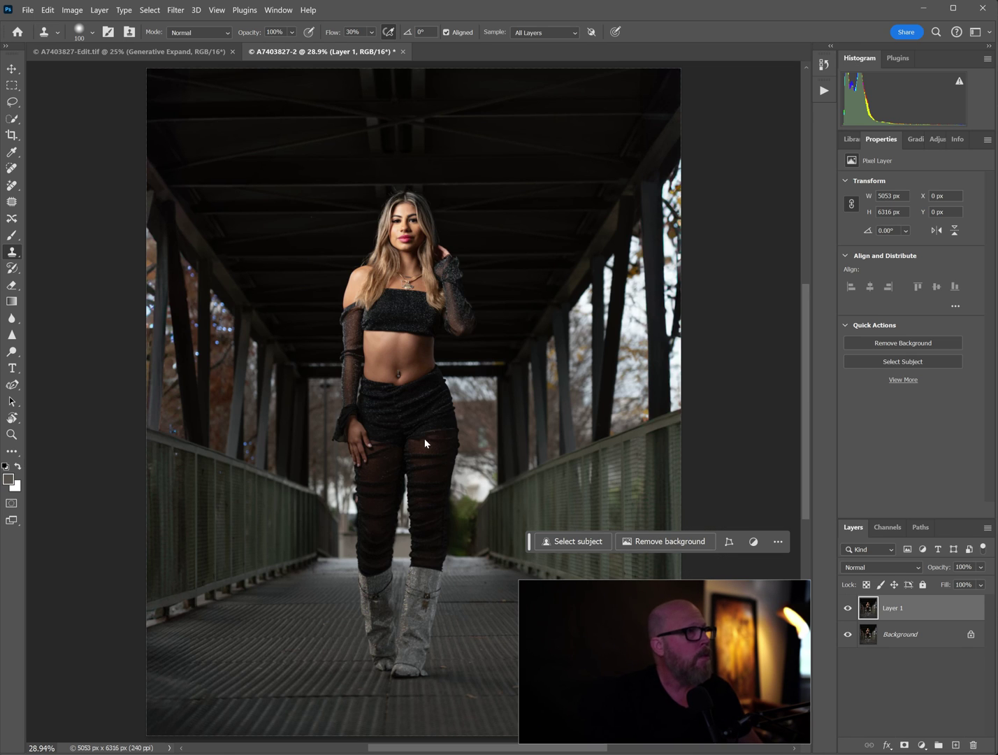
Zoomed into the upper-left ceiling, sample nearby clean texture and clone out the leftover seam mark
scroll(186, 70, up, 5)
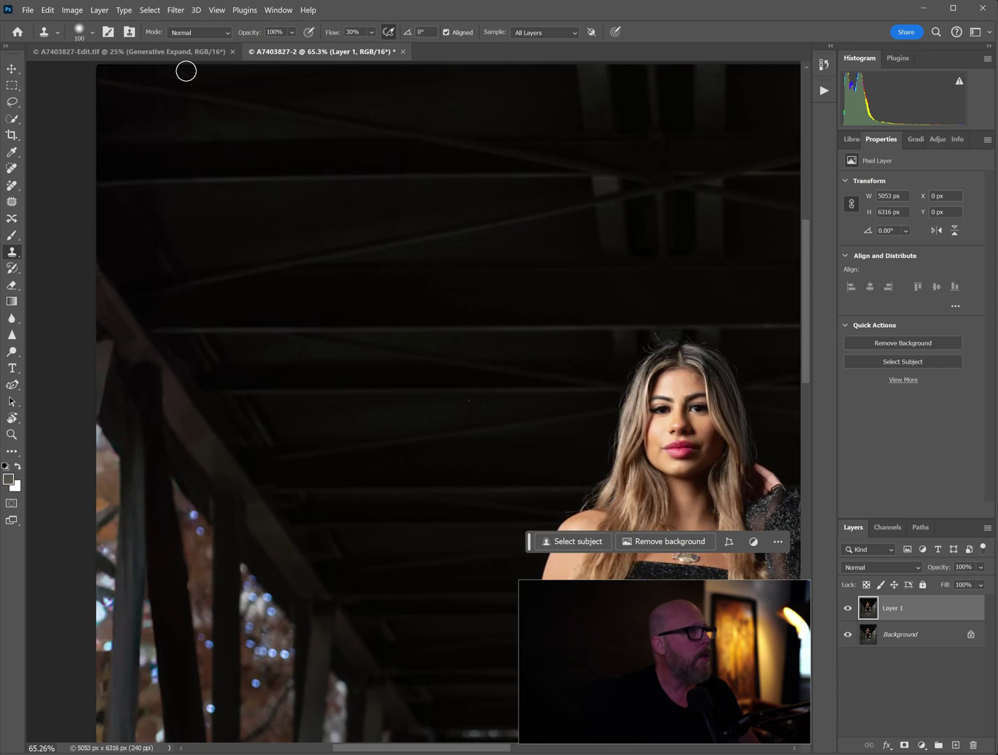
drag(173, 109, 342, 232)
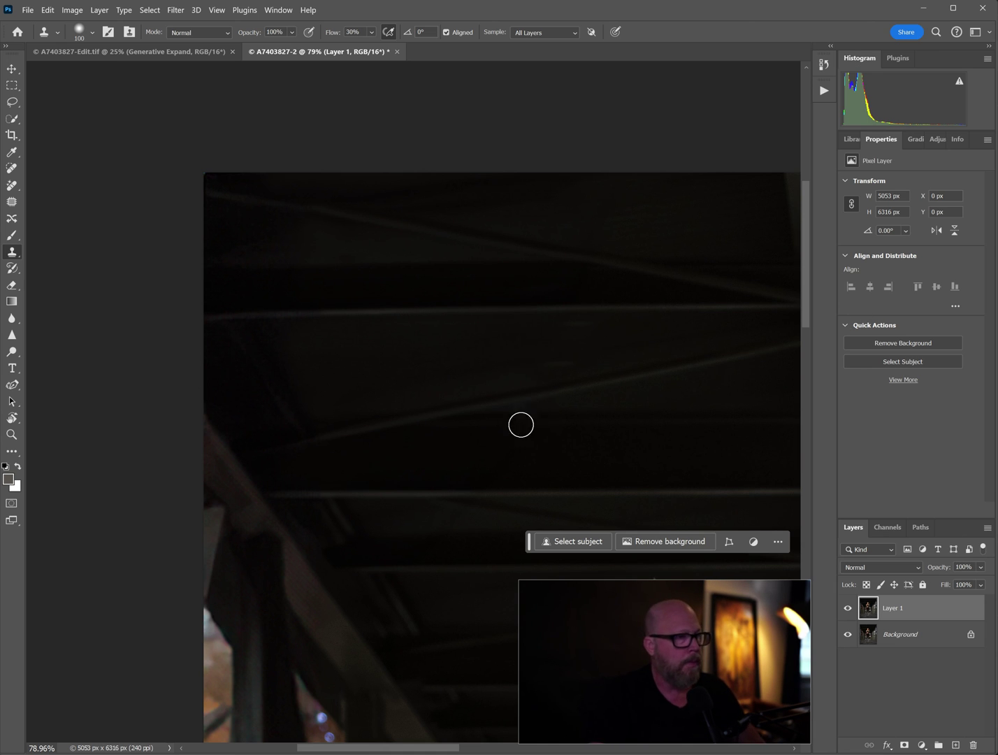
key(space)
drag(520, 441, 529, 297)
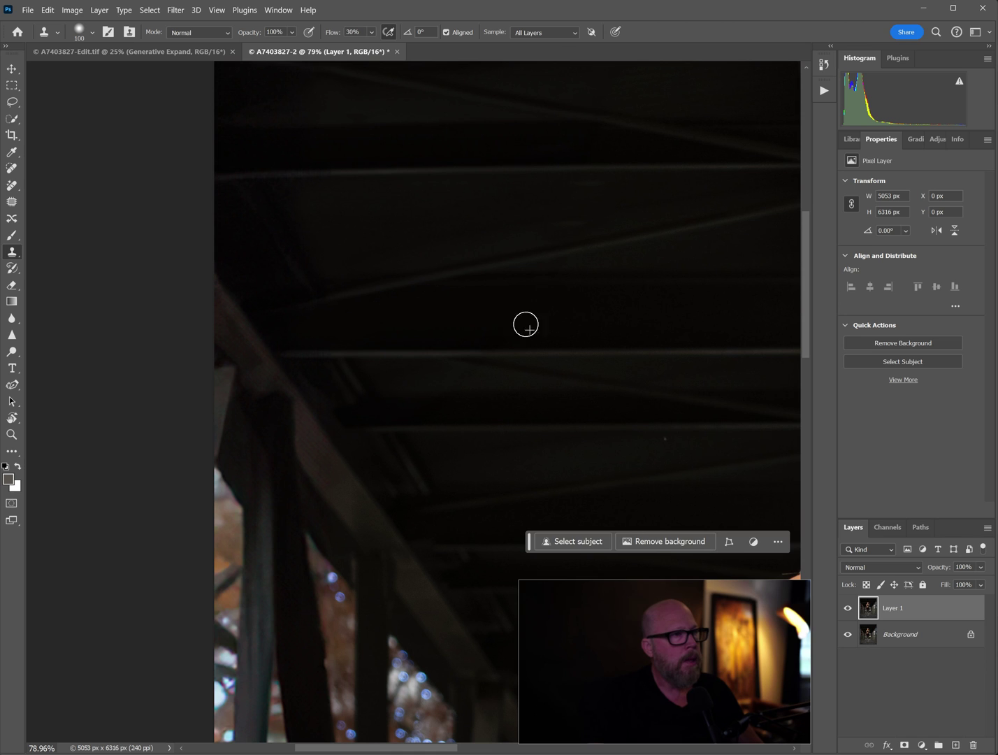
alt+click(553, 322)
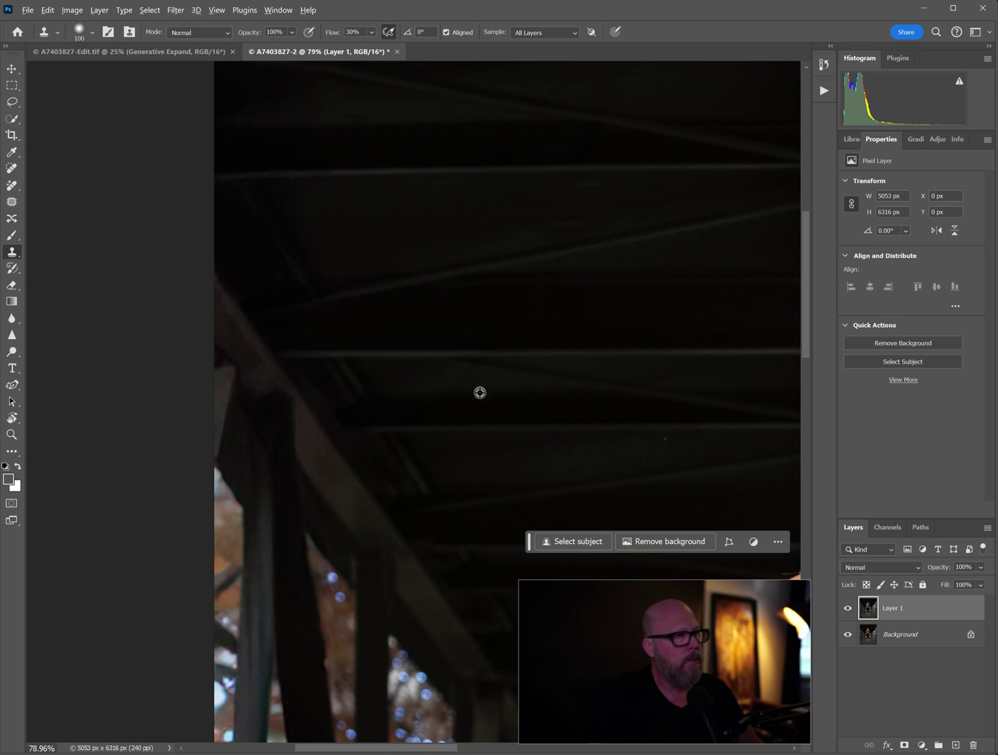
mouse_move(464, 393)
mouse_down()
mouse_move(422, 403)
mouse_move(440, 401)
mouse_up()
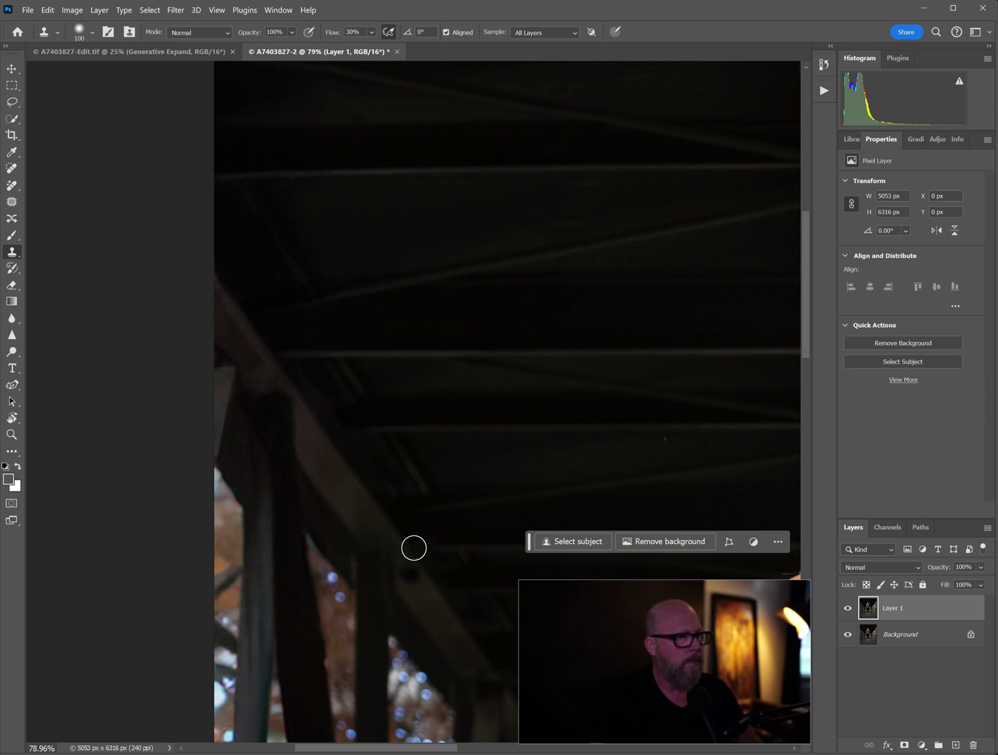
key(ctrl+0)
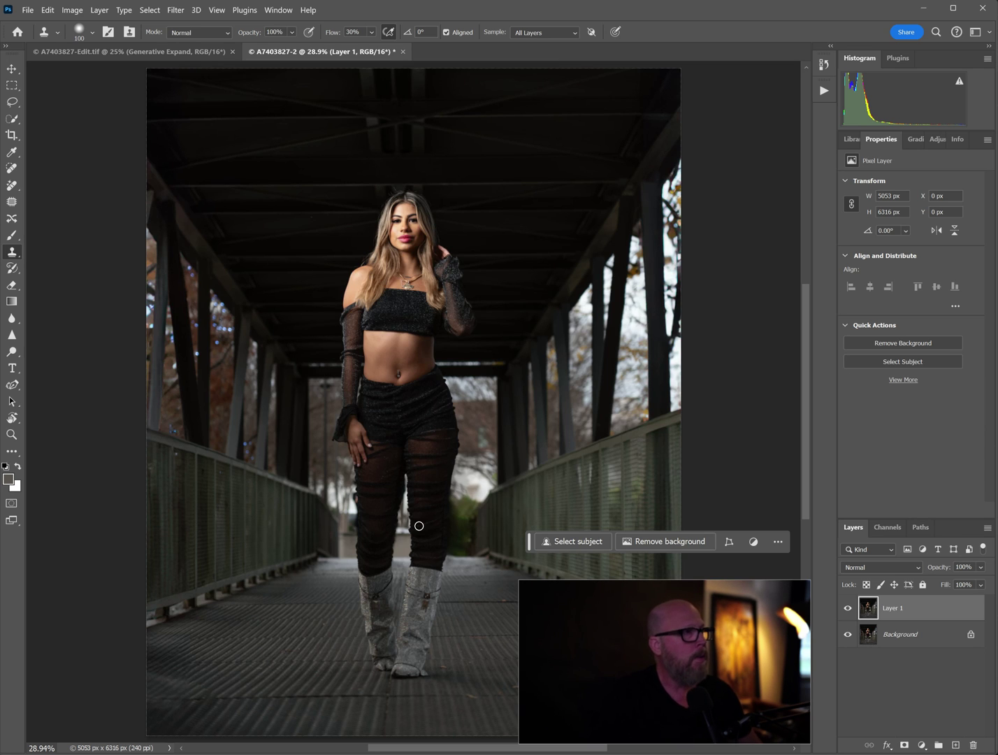